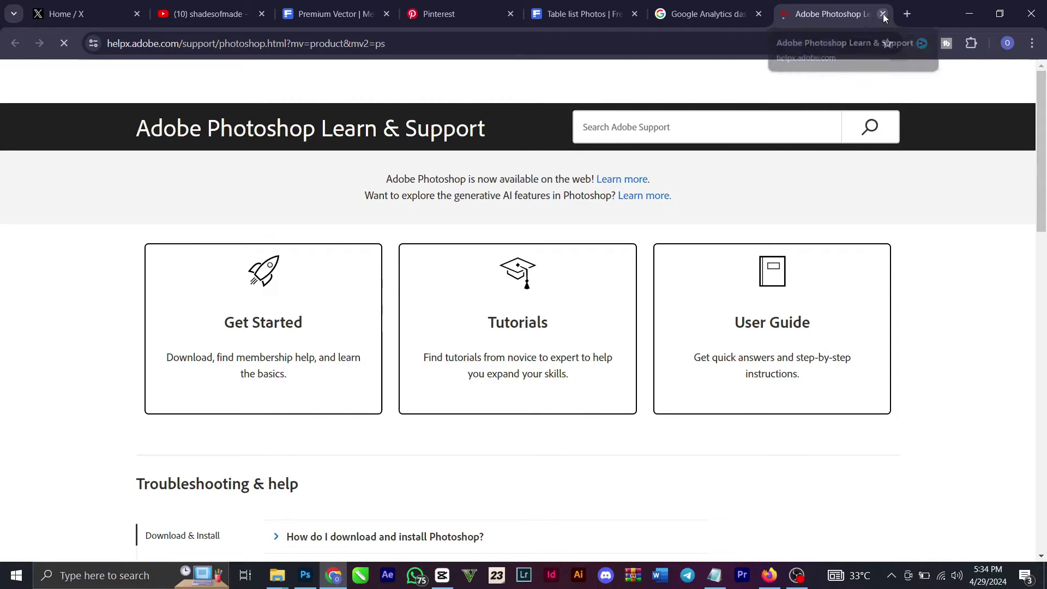
Close the Adobe help tab in Chrome and bring up the SEXY DIVA flyer in Photoshop
left_click(884, 16)
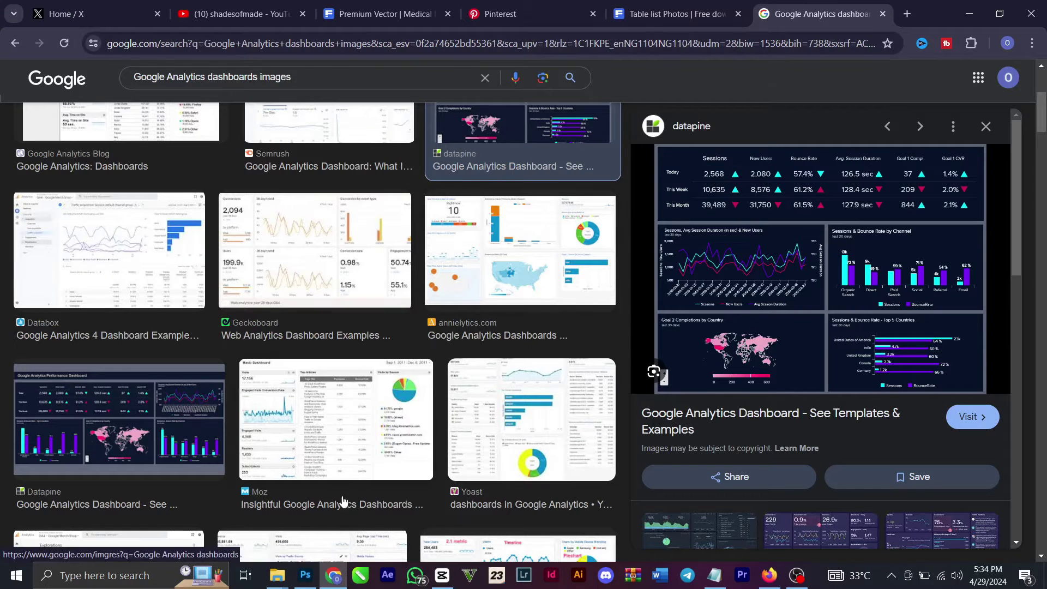
left_click(308, 574)
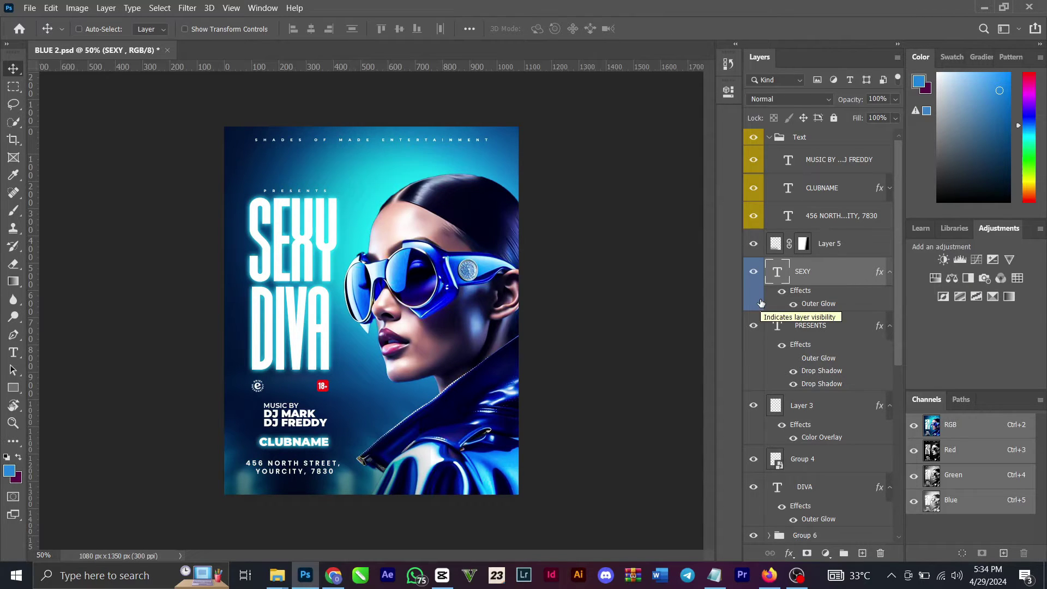
Create a new white 1080 × 1350 px, 300 ppi document with Ctrl+N
key("ctrl+n")
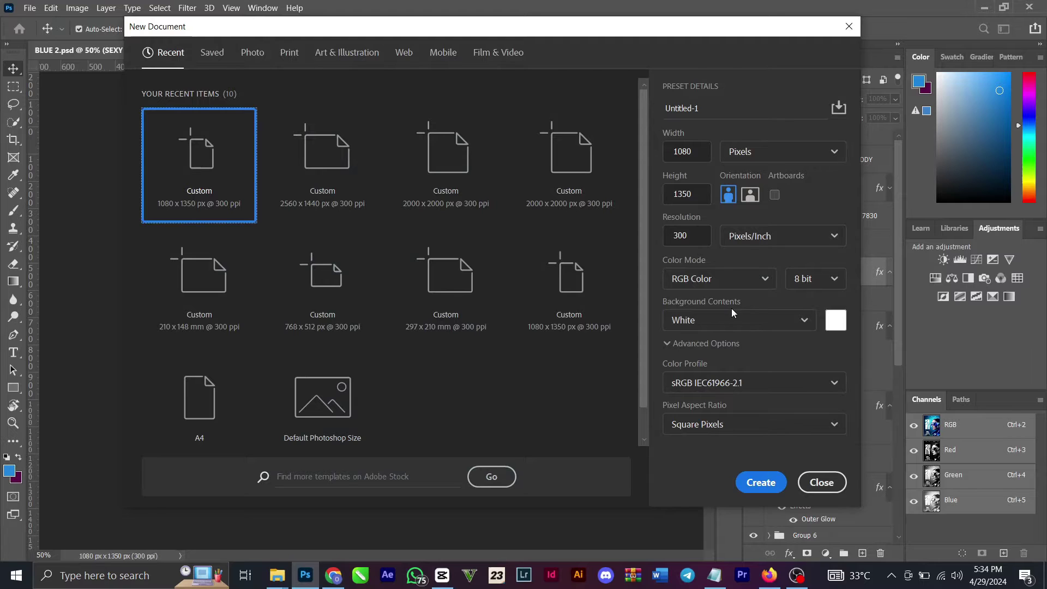
left_click(765, 488)
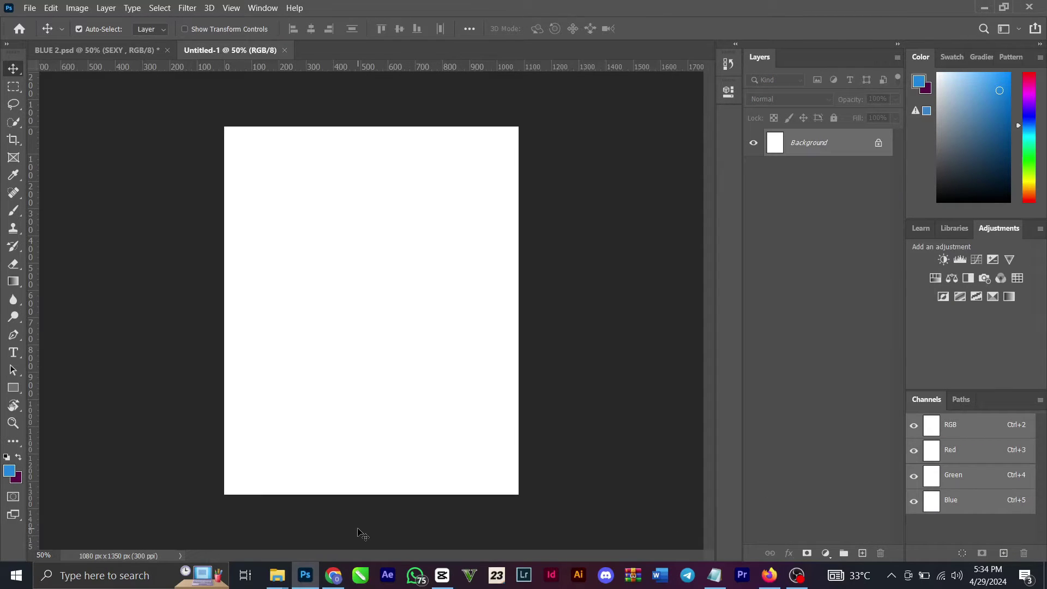
Return to Chrome and open the YouTube channel's Videos page
left_click(334, 576)
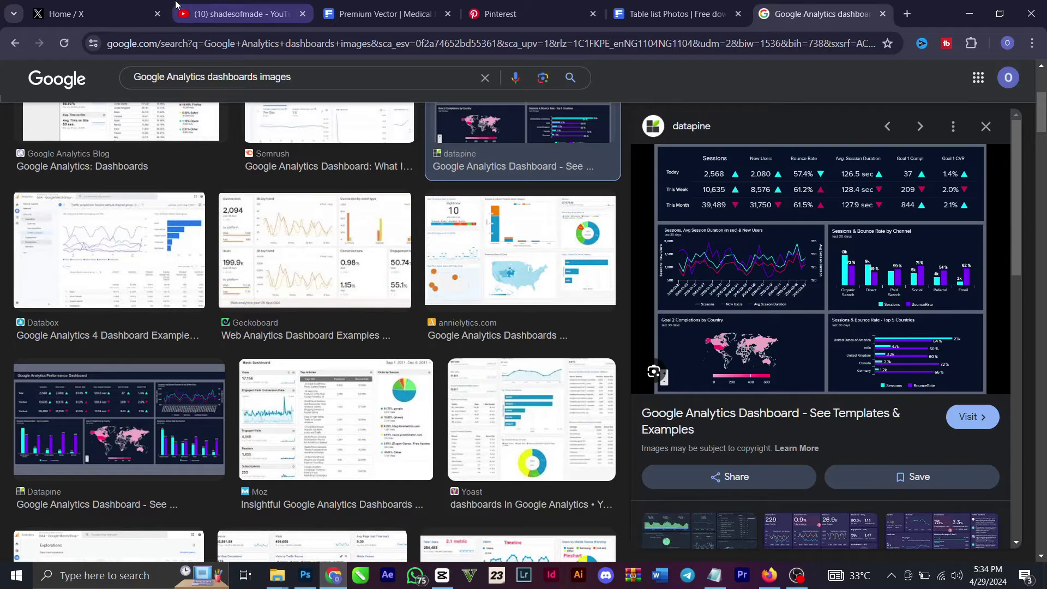
left_click(229, 22)
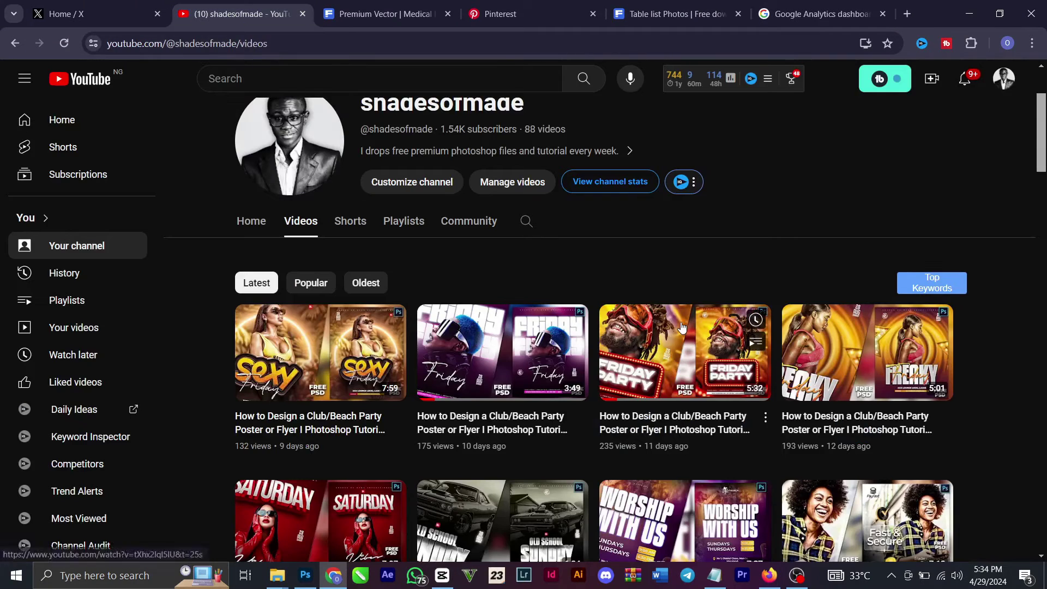
scroll(823, 391, "down", 1)
scroll(823, 391, "down", 3)
scroll(806, 359, "up", 6)
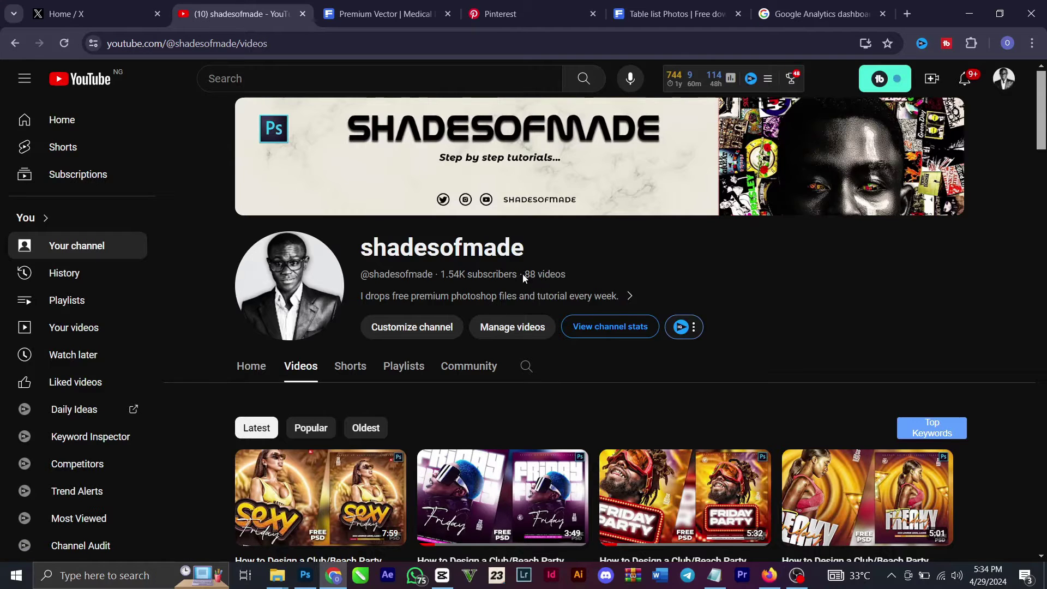
Scroll through the channel's flyer tutorial uploads, then back up toward the top
scroll(705, 411, "down", 1)
scroll(705, 410, "down", 4)
scroll(705, 412, "down", 4)
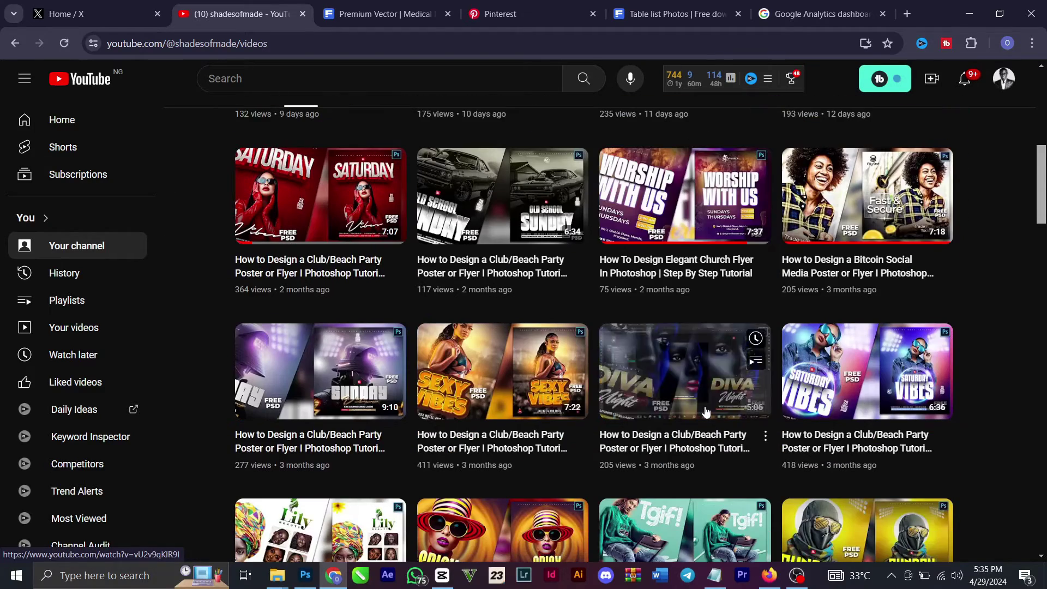
scroll(705, 412, "down", 10)
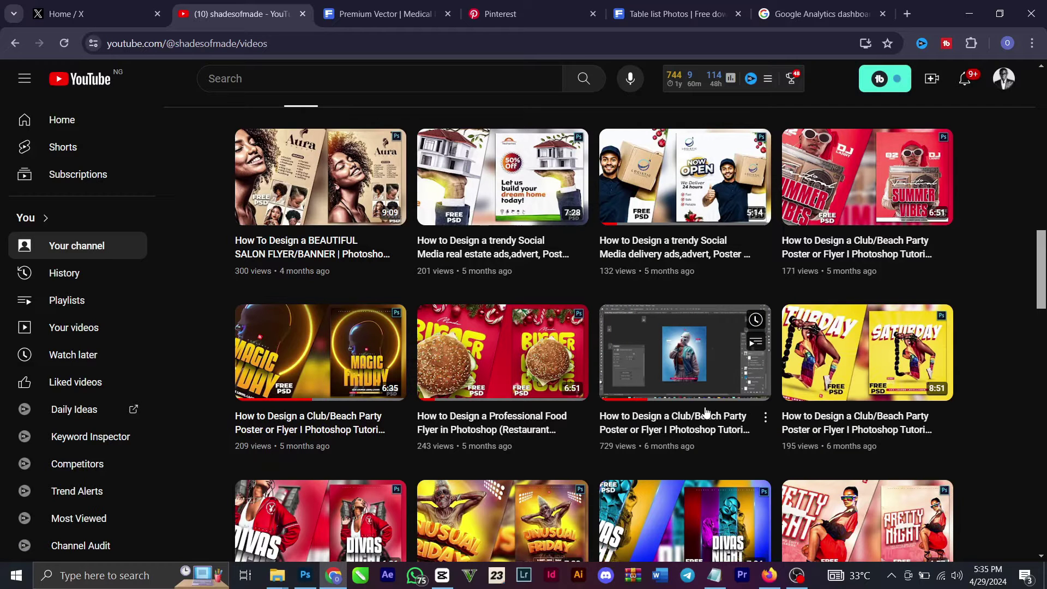
scroll(736, 358, "down", 9)
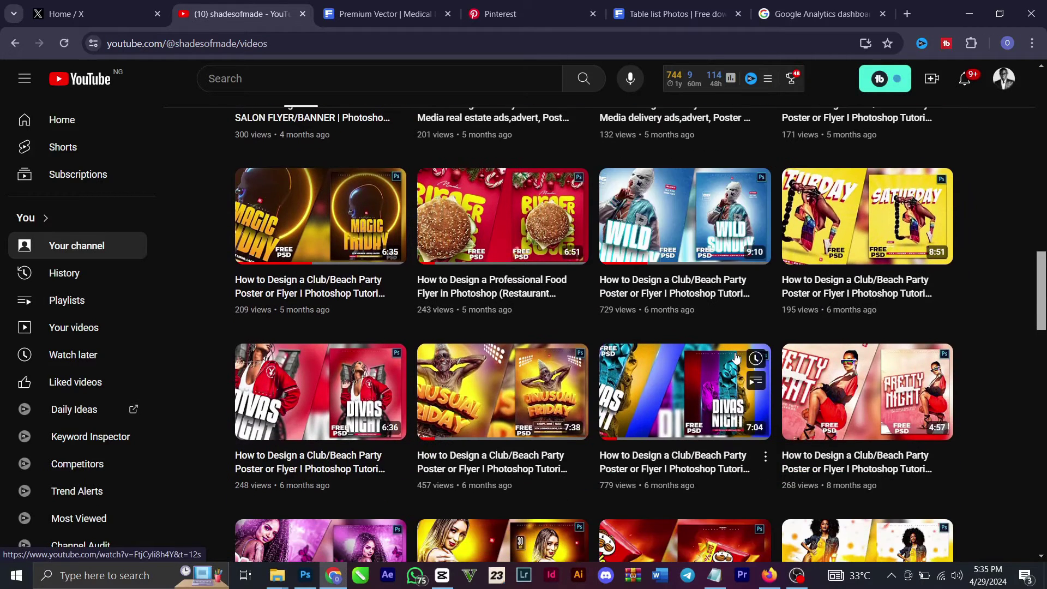
scroll(736, 357, "down", 9)
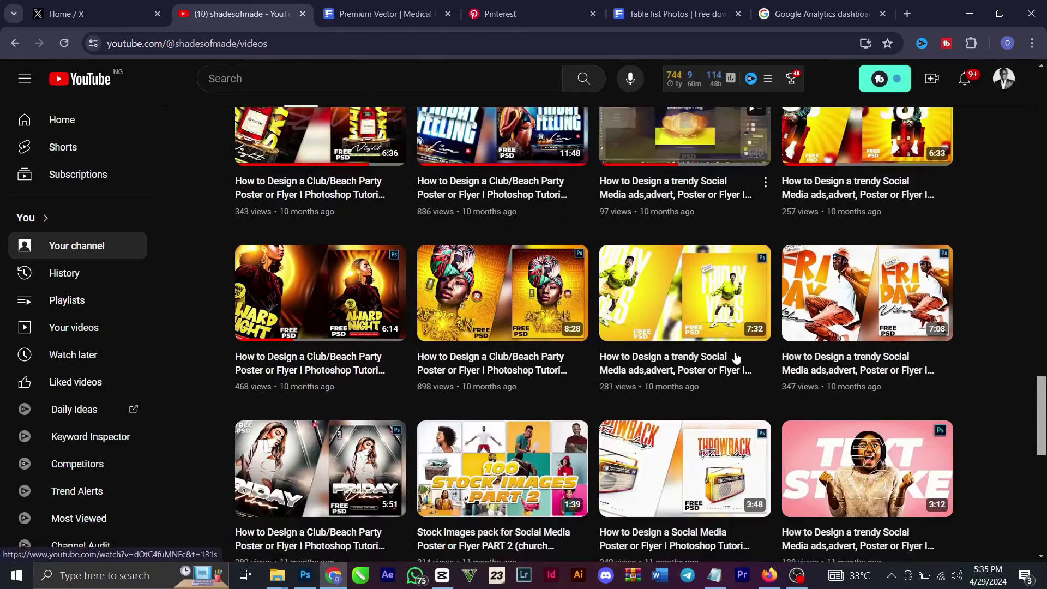
scroll(736, 358, "down", 7)
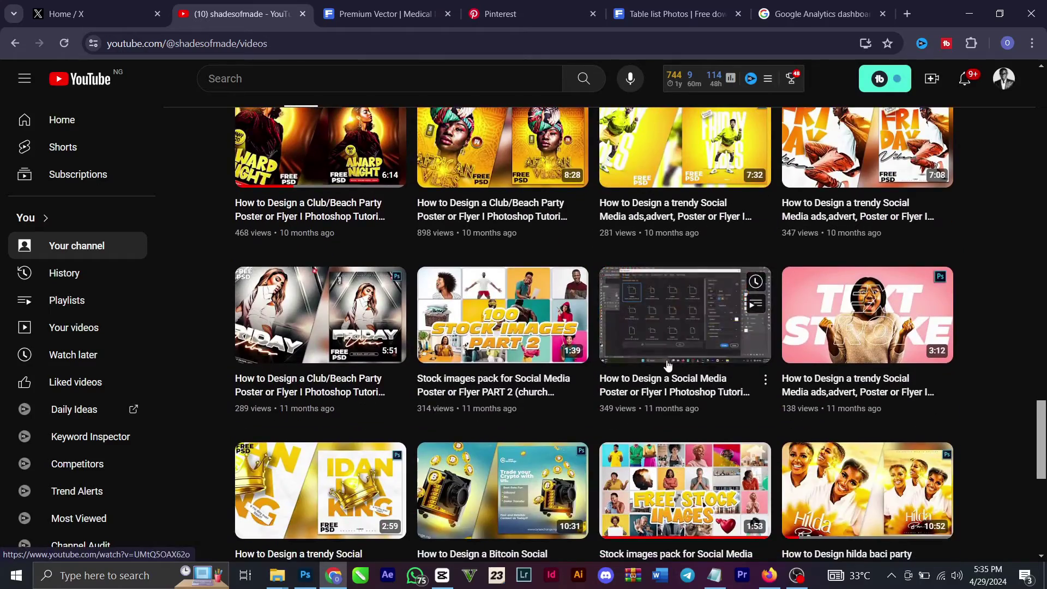
scroll(738, 382, "down", 3)
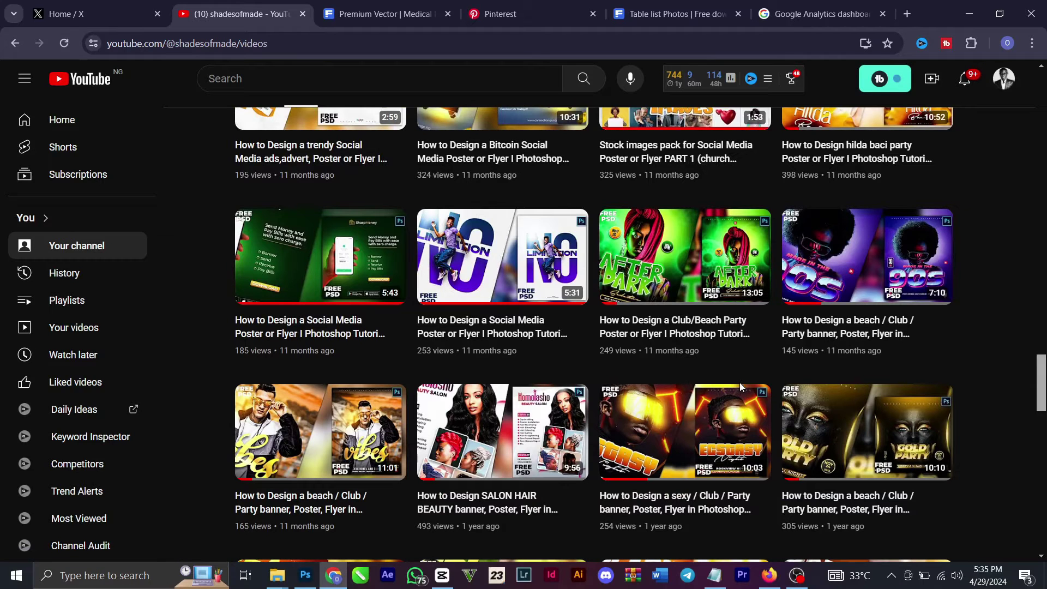
scroll(740, 385, "down", 5)
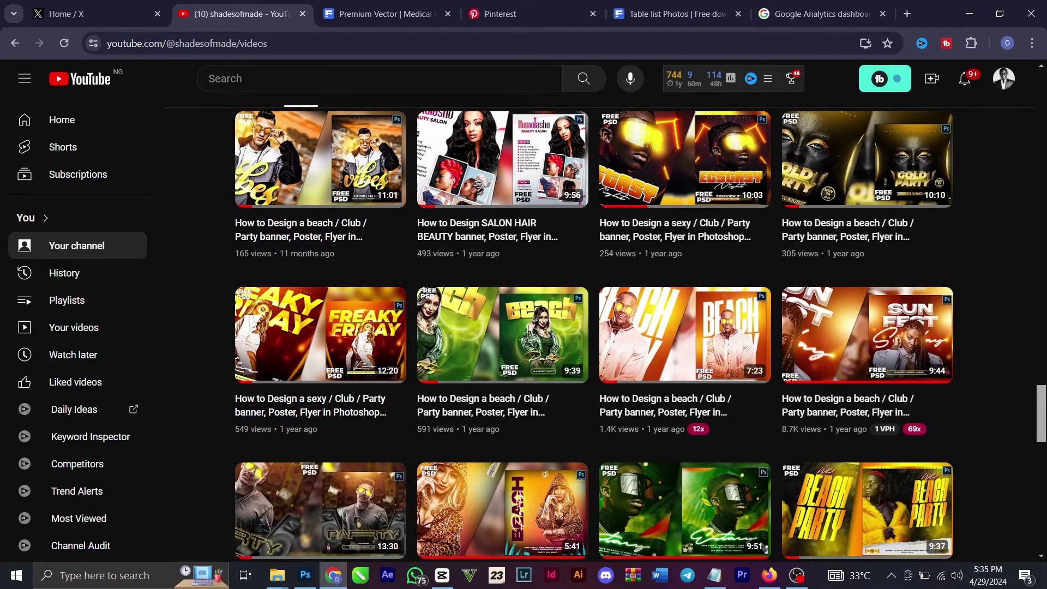
scroll(797, 430, "down", 4)
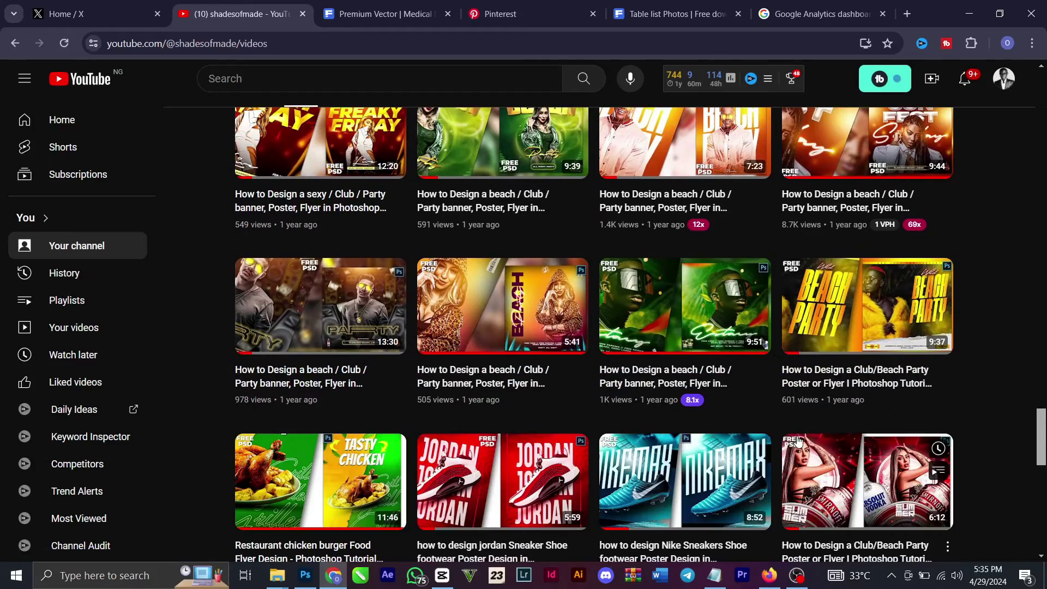
scroll(849, 481, "up", 7)
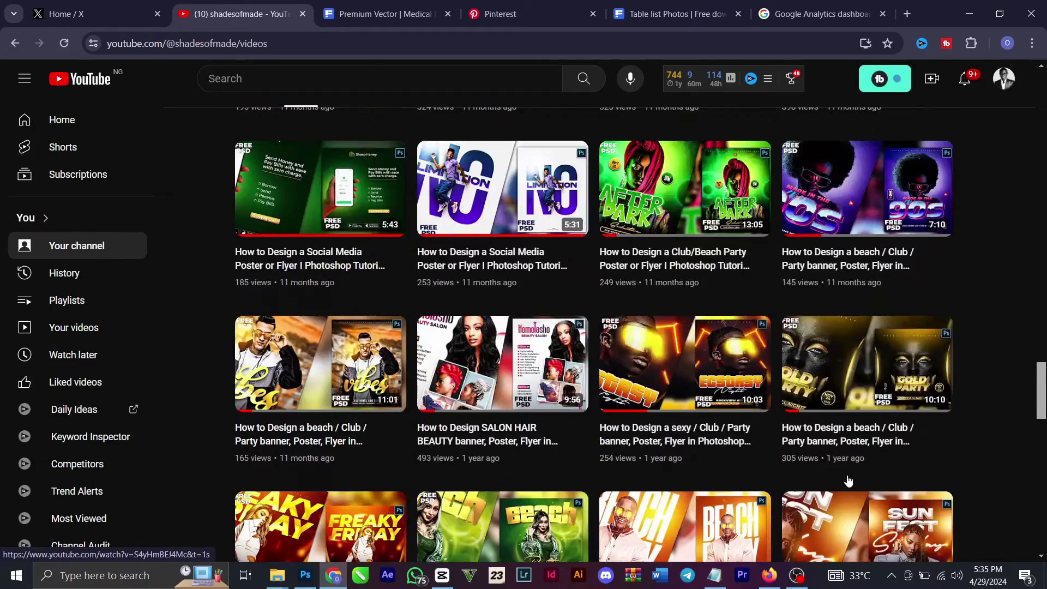
scroll(849, 481, "up", 20)
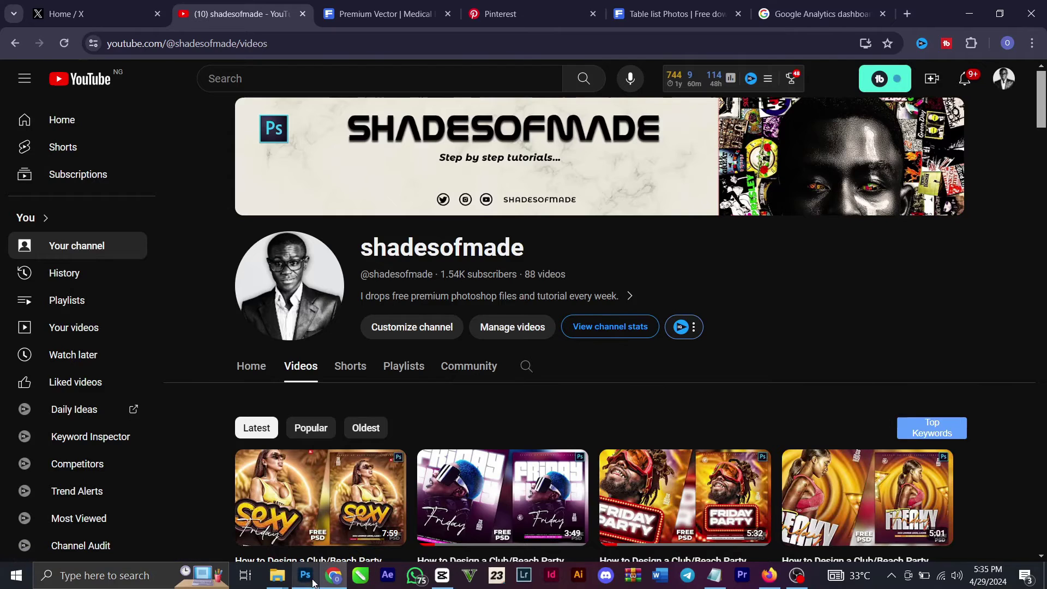
Switch to the BLUE 2.psd tab in Photoshop and select its blue background Layer 2
left_click(312, 579)
left_click(98, 51)
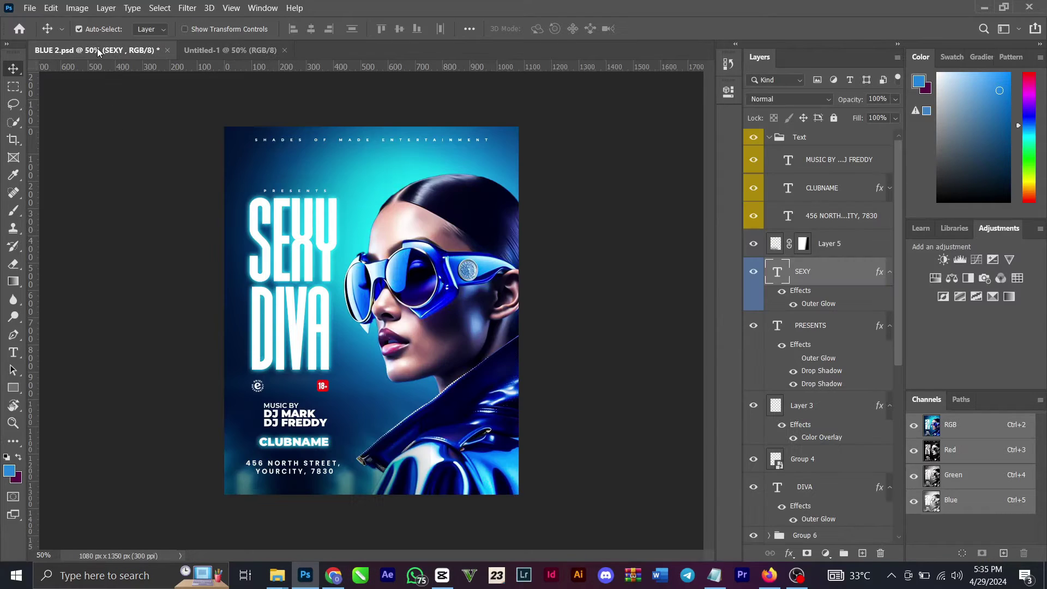
scroll(764, 460, "down", 5)
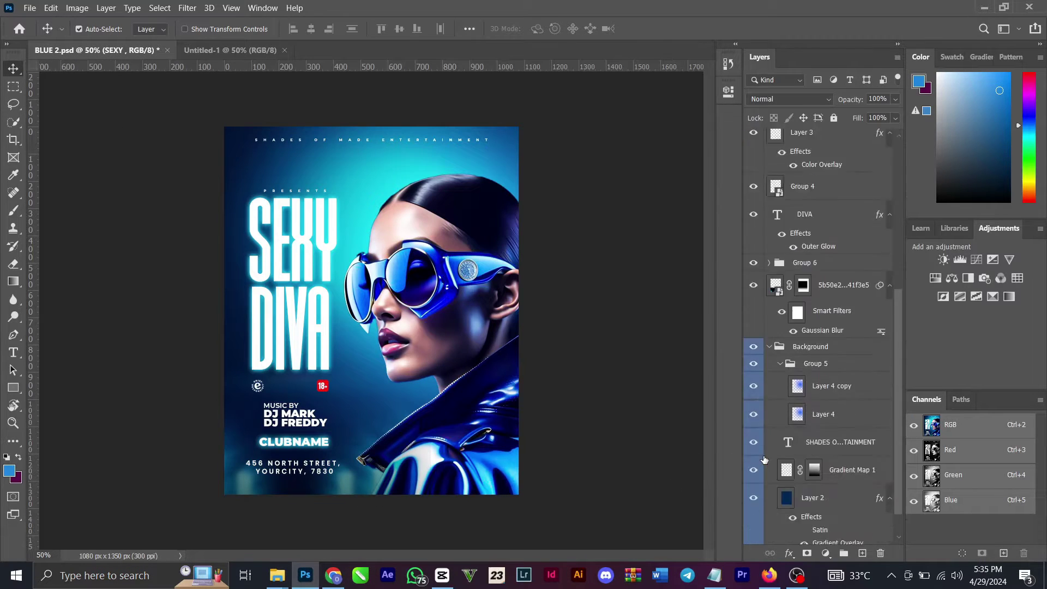
scroll(765, 460, "down", 1)
left_click(857, 471)
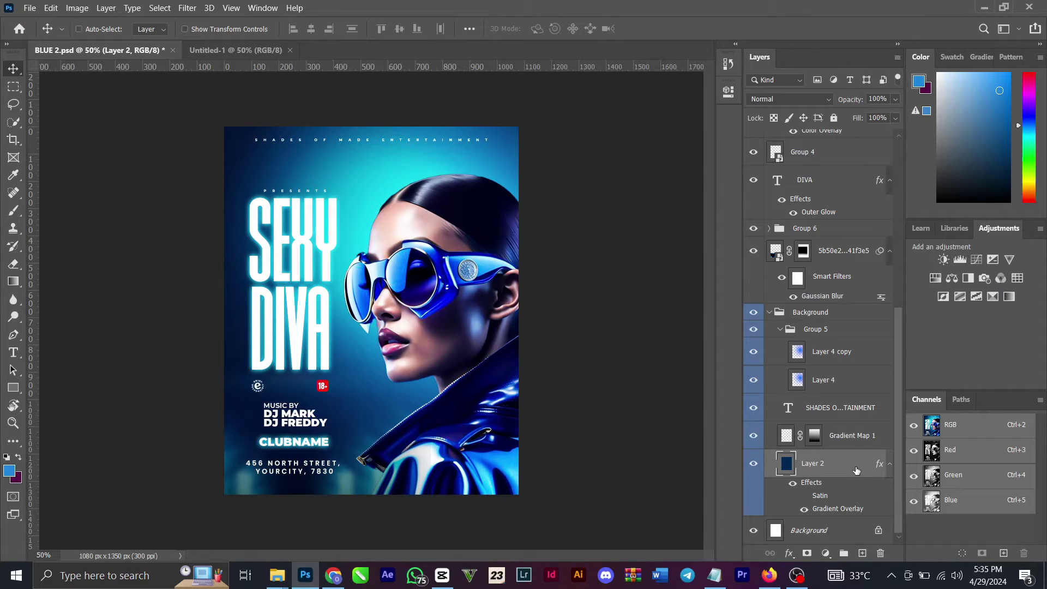
Paste the blue background layer into Untitled-1 and reposition it on the canvas
left_click(229, 51)
key("ctrl+v")
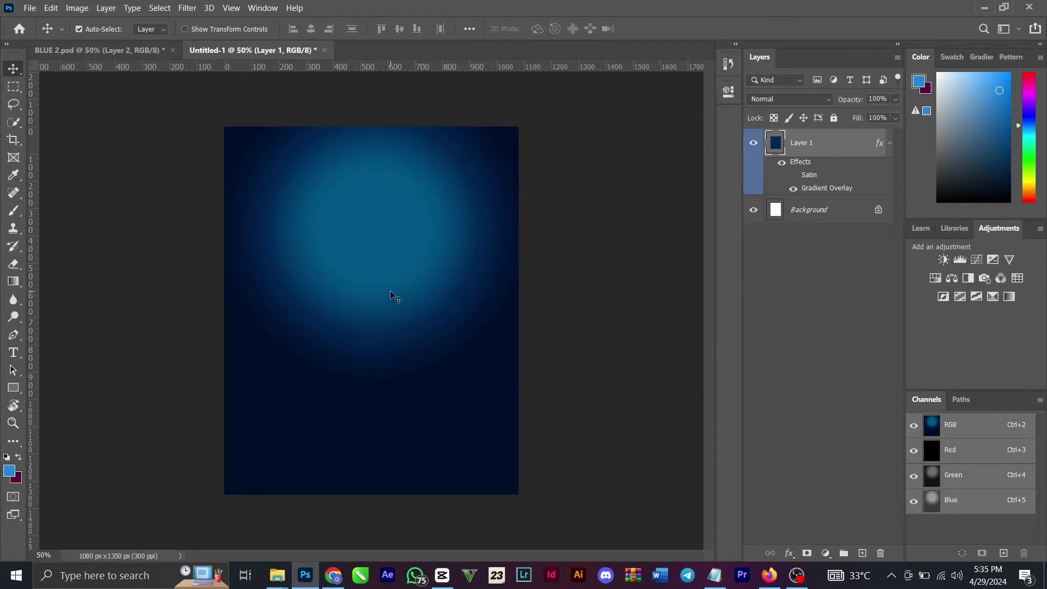
left_click_drag(392, 294, 364, 265)
Open Layer 1's Gradient Overlay settings and toggle the overlay off and on to compare
double_click(840, 188)
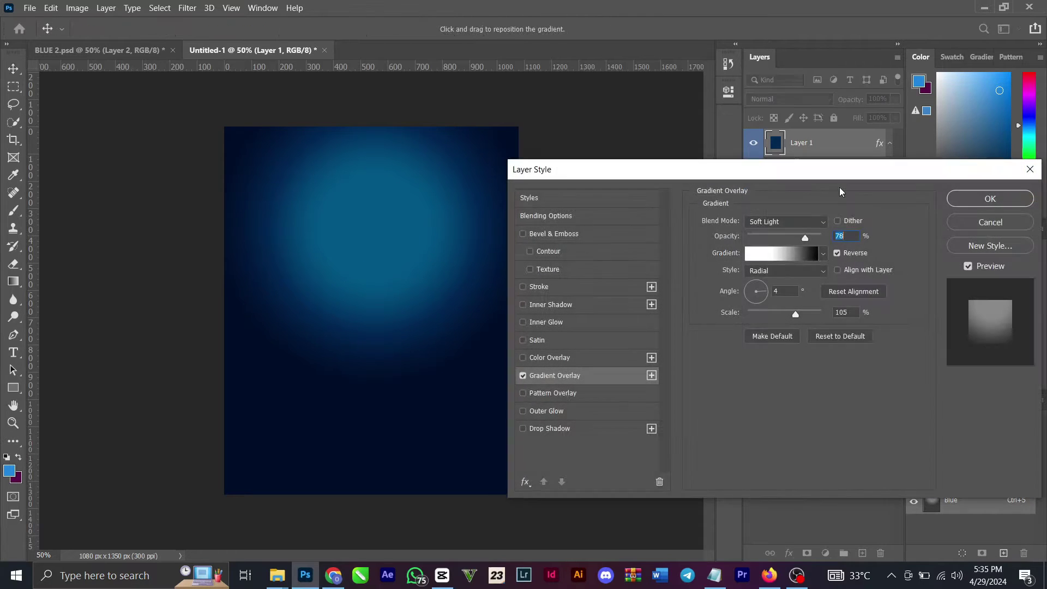
left_click(771, 254)
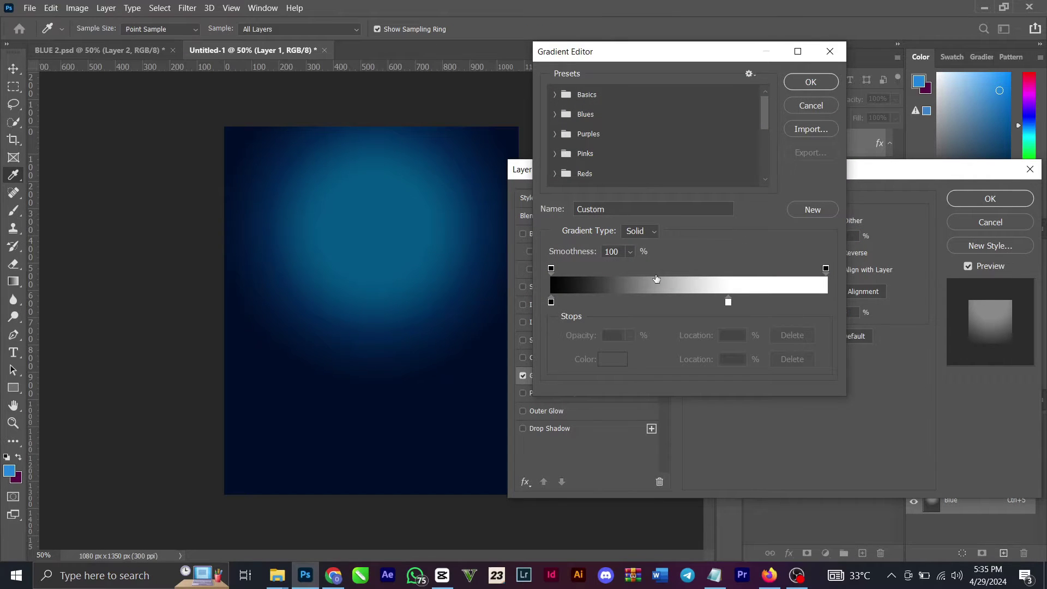
left_click(810, 82)
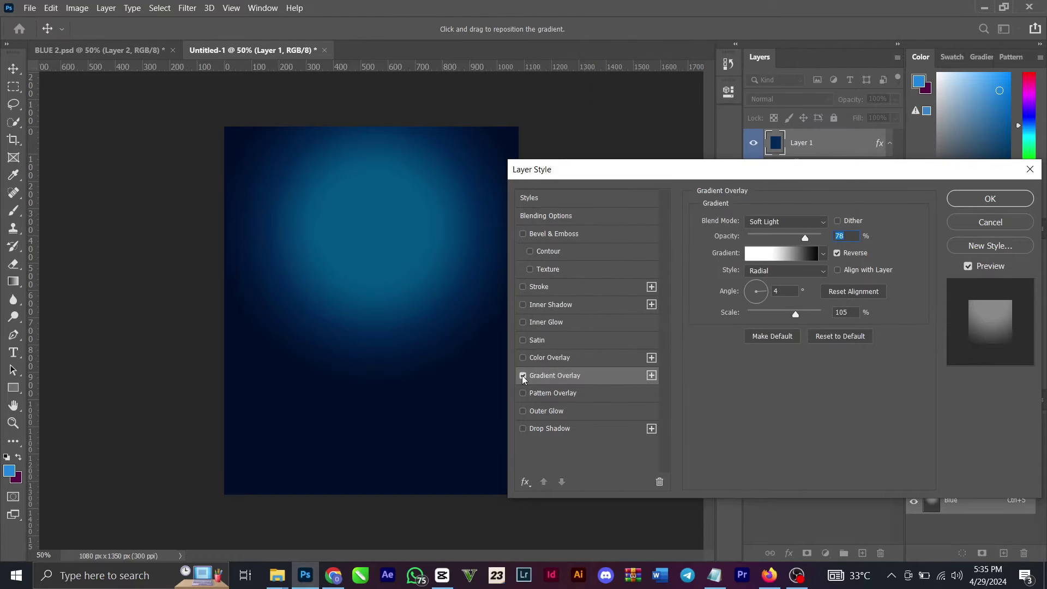
left_click(522, 375)
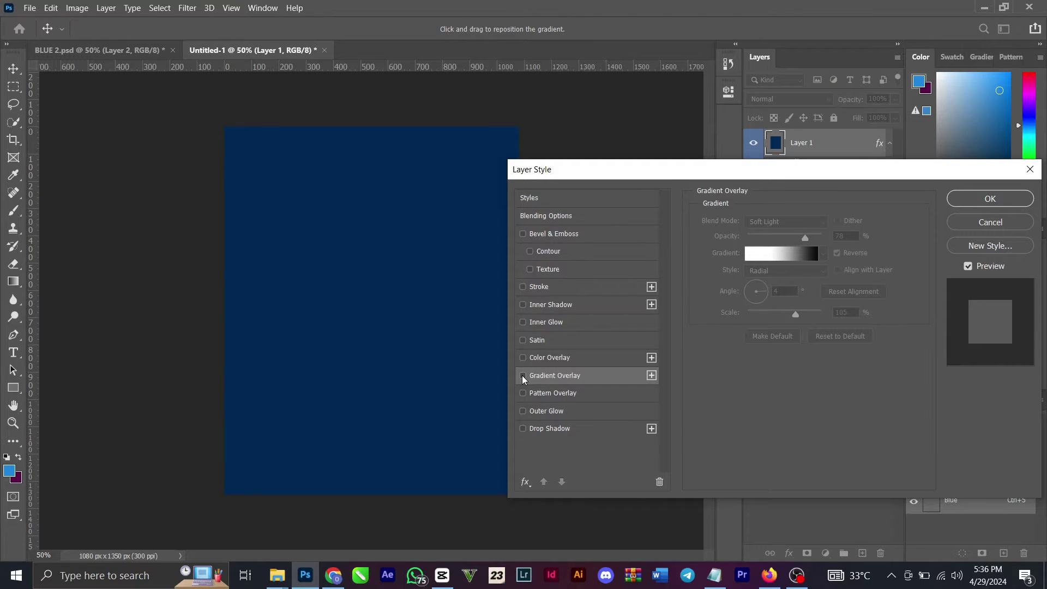
left_click(523, 376)
Set the gradient's left stop to black, move the white stop to 86%, and confirm
left_click(786, 256)
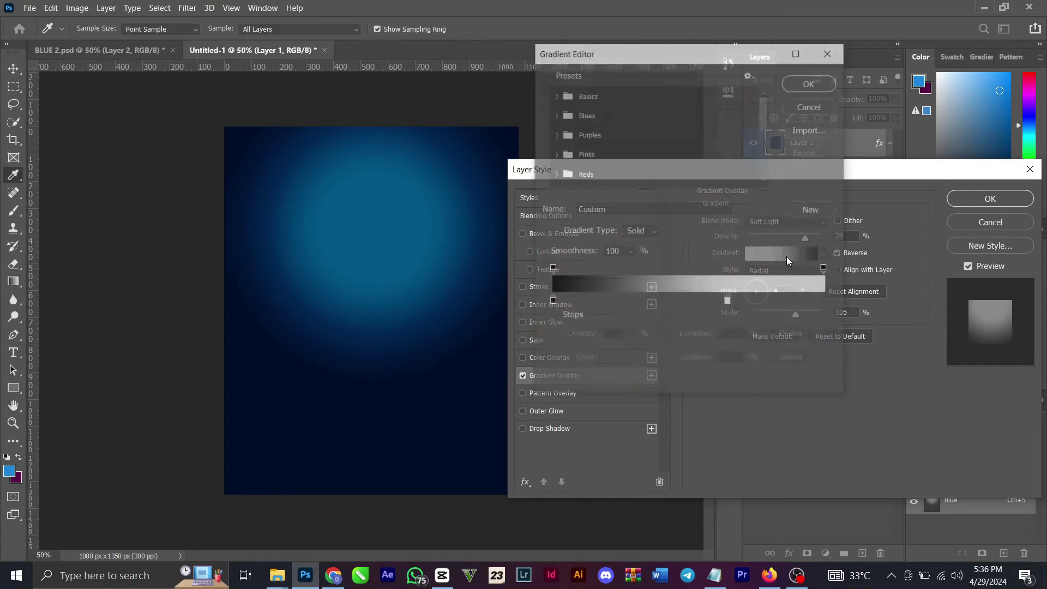
double_click(552, 303)
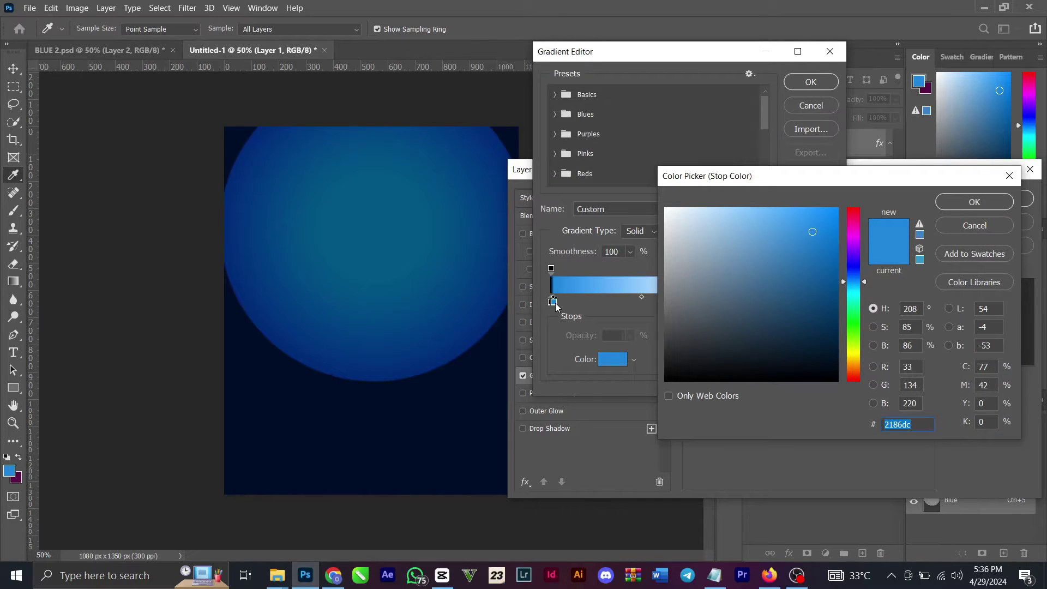
left_click(975, 226)
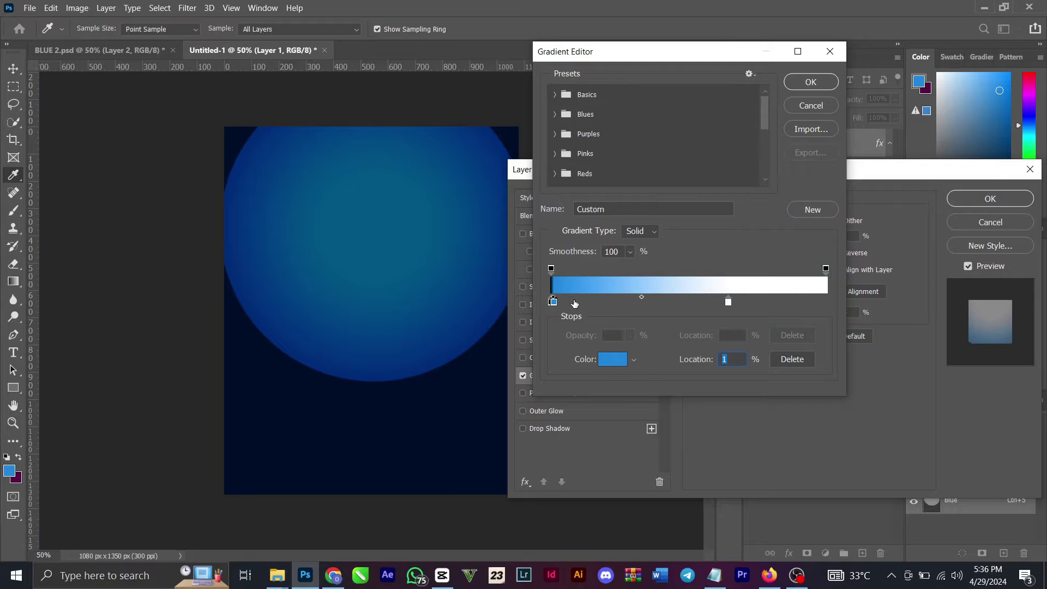
key("ctrl+z")
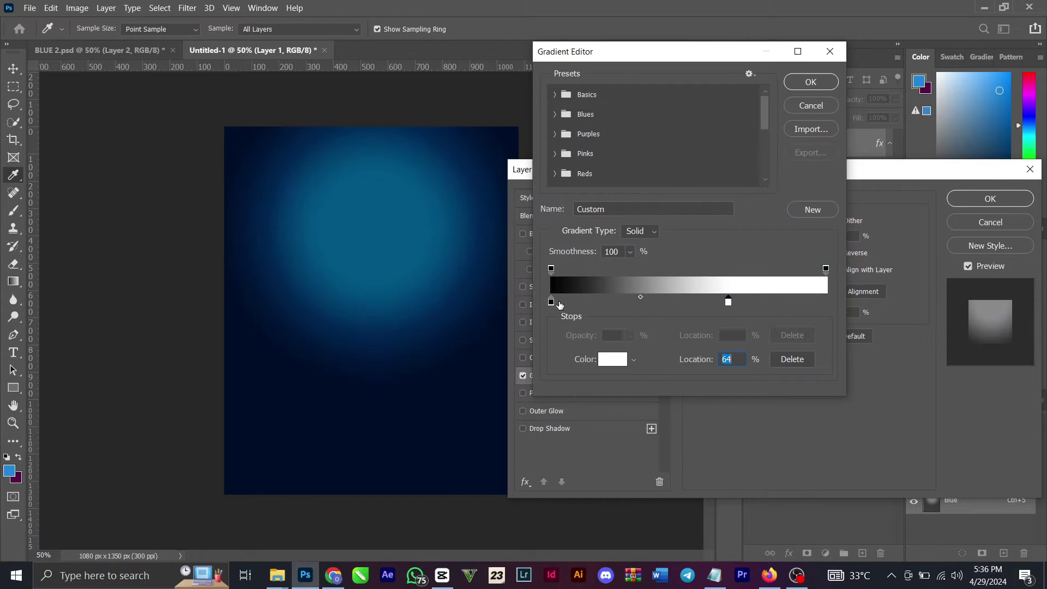
double_click(552, 304)
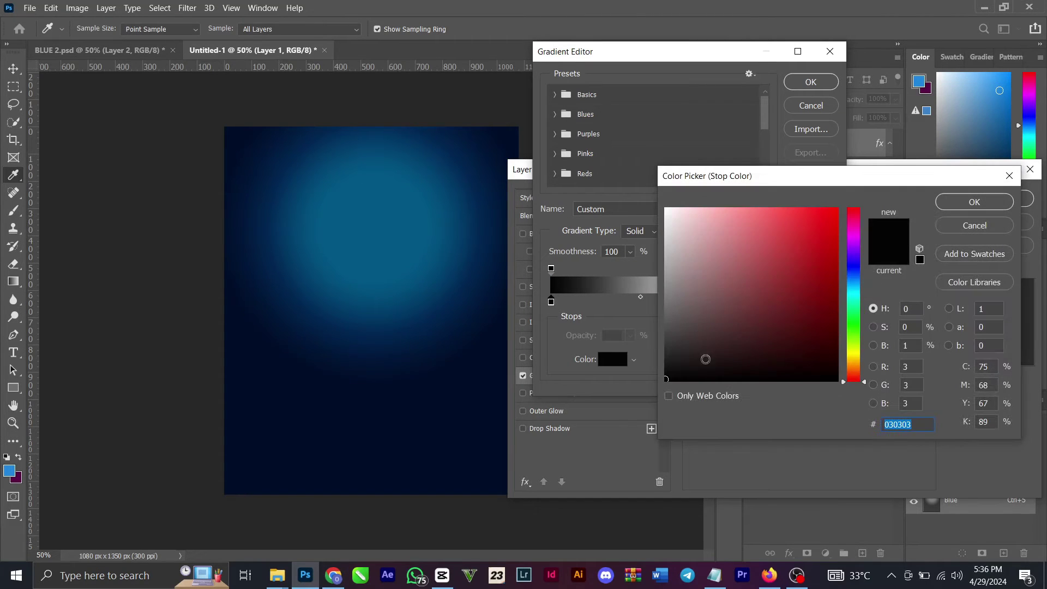
left_click(974, 203)
left_click(728, 304)
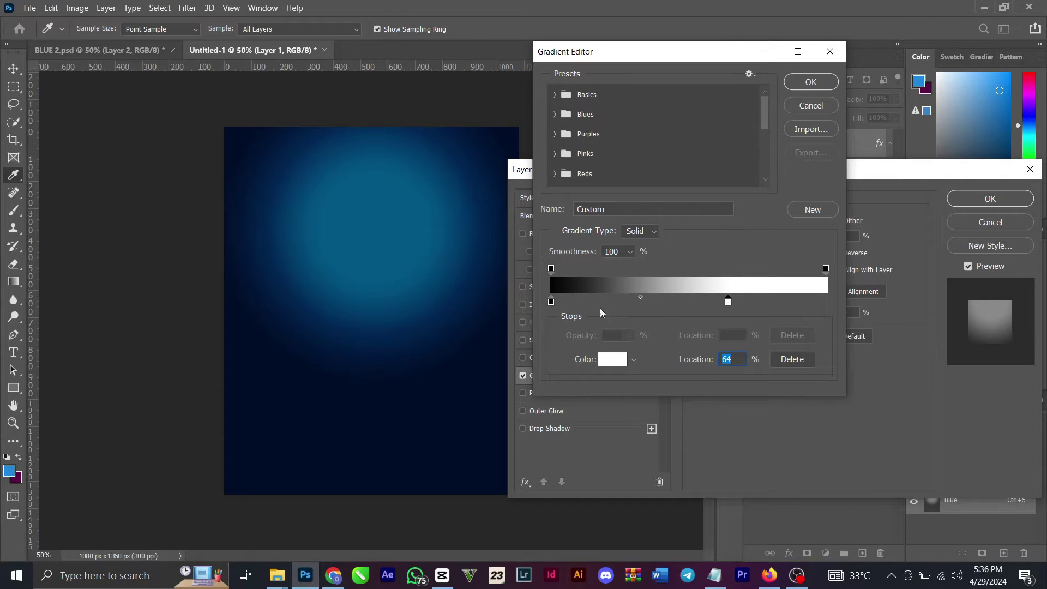
mouse_move(734, 306)
left_mouse_down()
mouse_move(771, 303)
mouse_move(718, 309)
left_mouse_up()
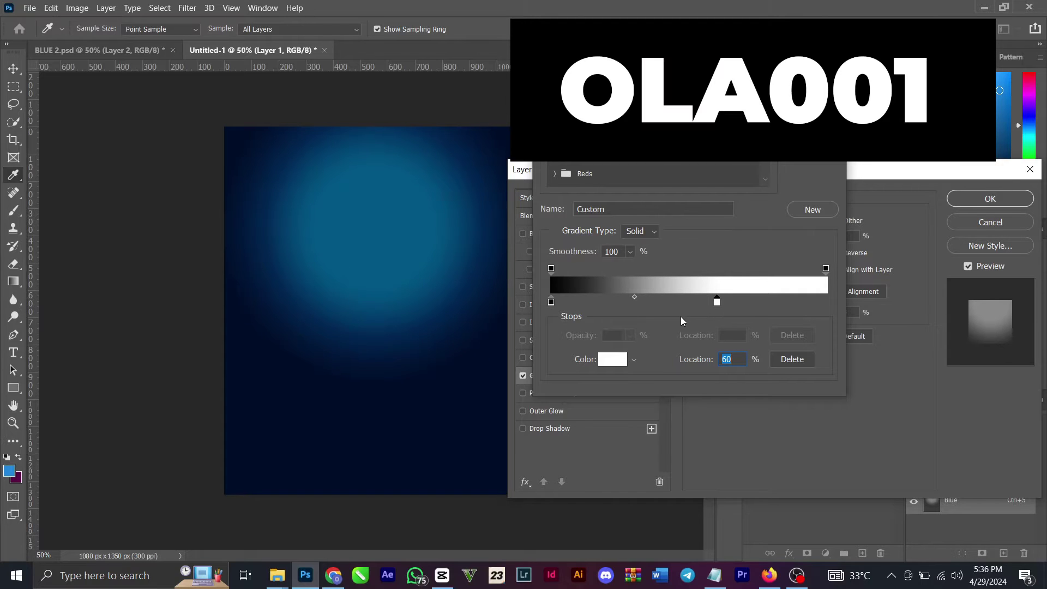
mouse_move(717, 302)
left_mouse_down()
mouse_move(790, 295)
mouse_move(712, 302)
left_mouse_up()
key("Return")
key("Return")
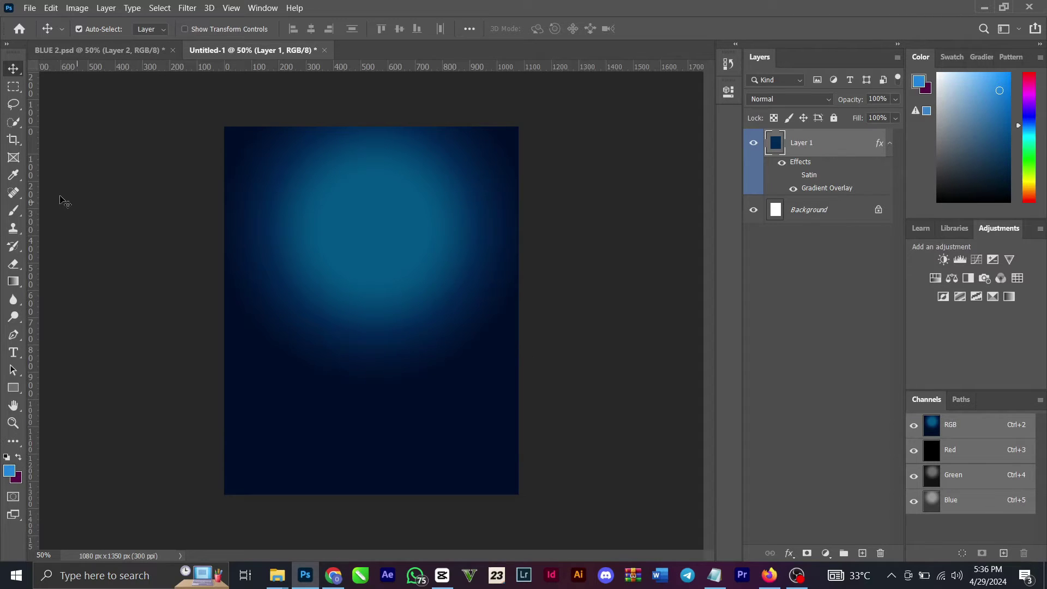
Copy the blurred lights smart object layer from BLUE 2.psd into Untitled-1
left_click(107, 49)
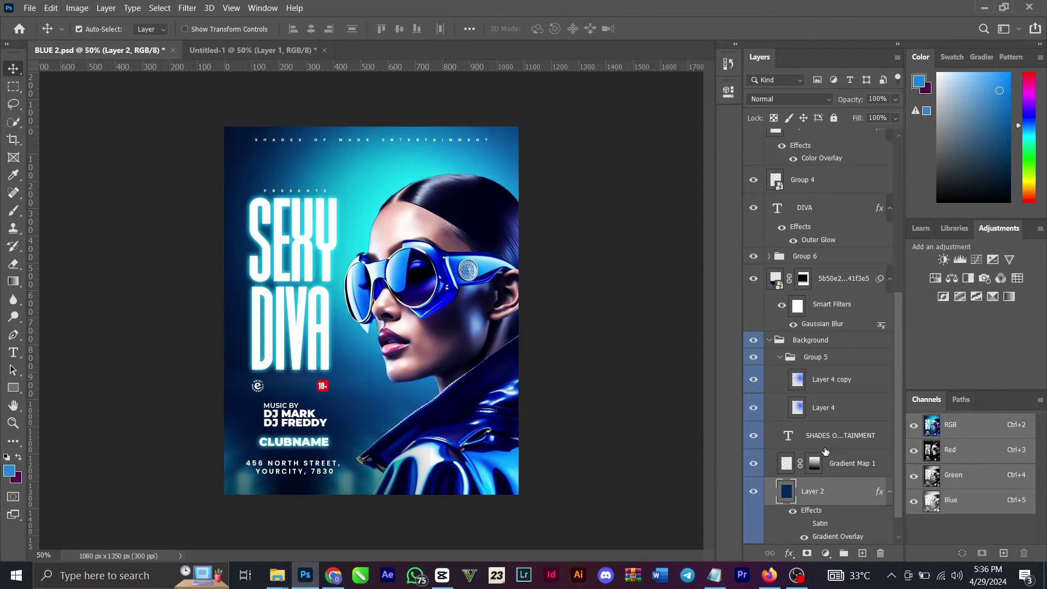
scroll(827, 453, "down", 1)
scroll(862, 436, "up", 4)
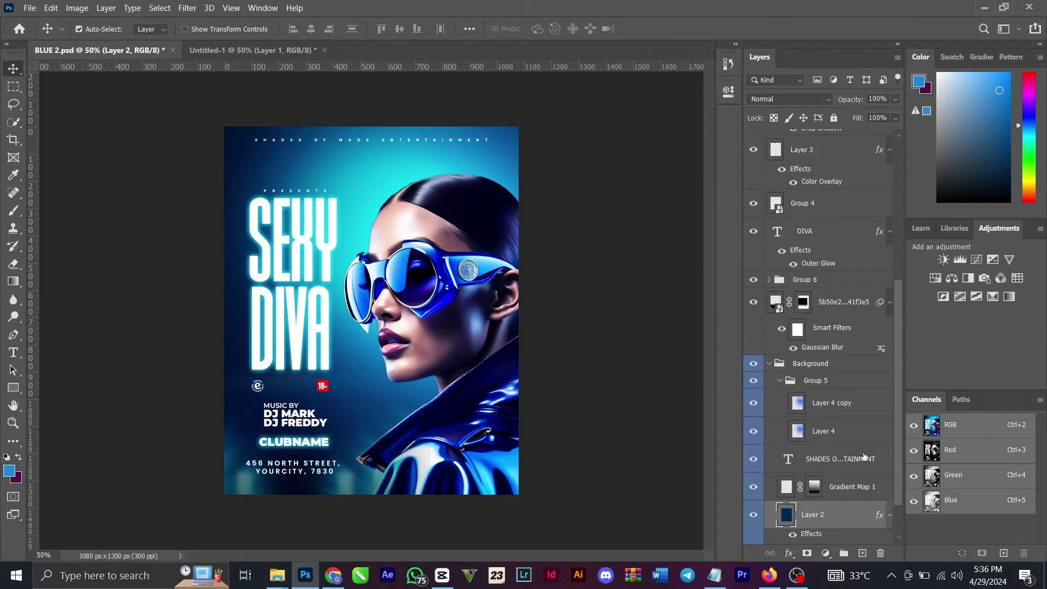
left_click(753, 353)
left_click(752, 353)
left_click(862, 355)
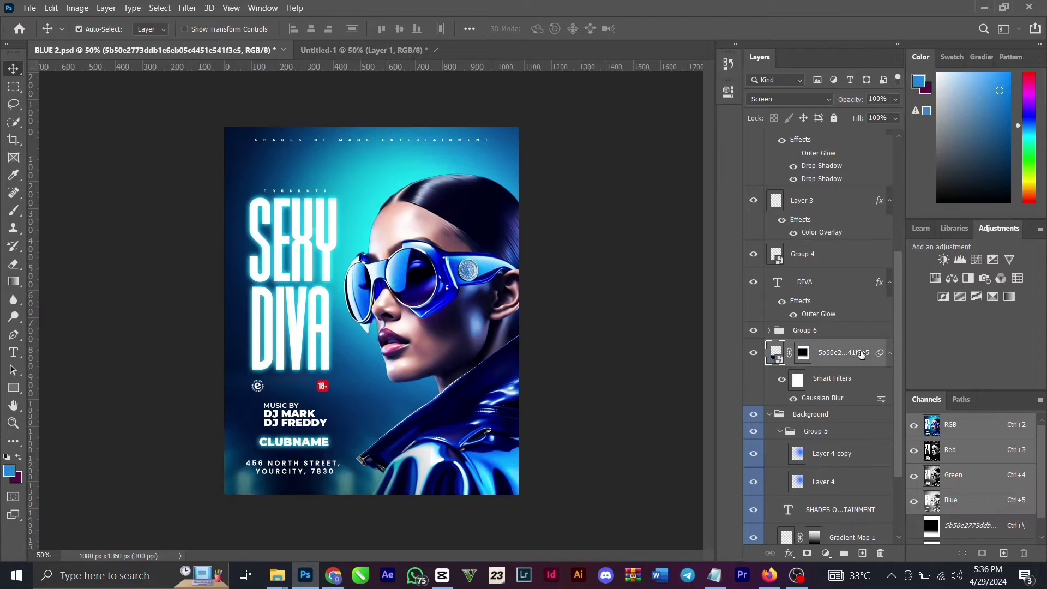
key("ctrl+z")
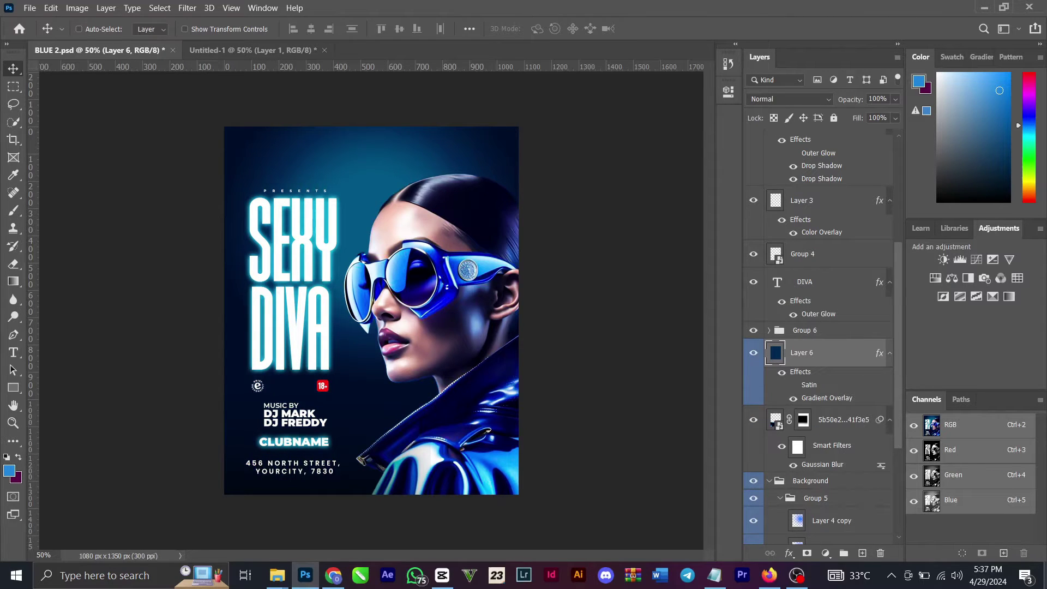
key("ctrl+shift+z")
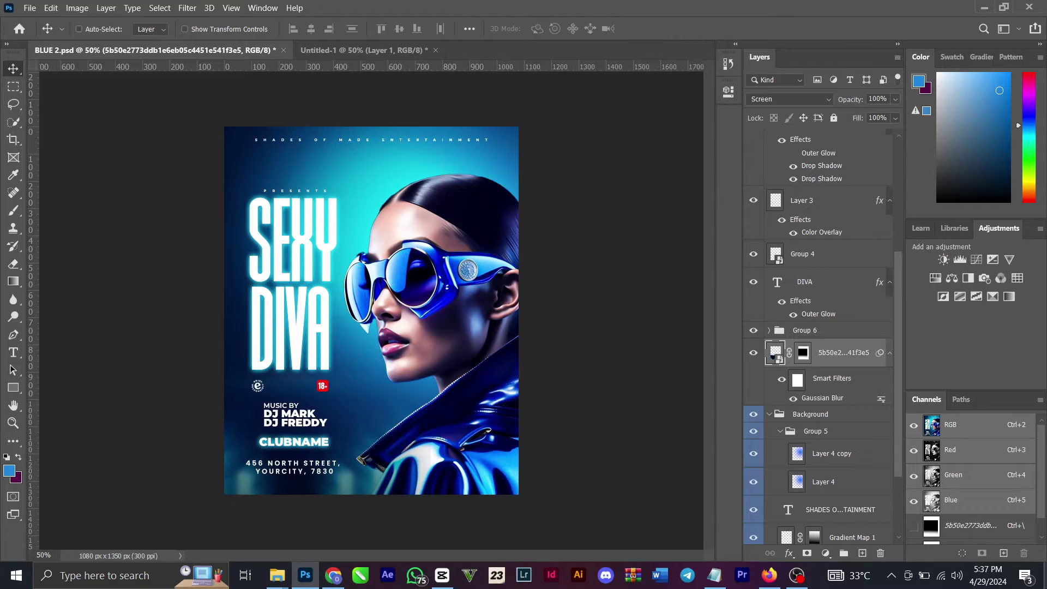
left_click(389, 50)
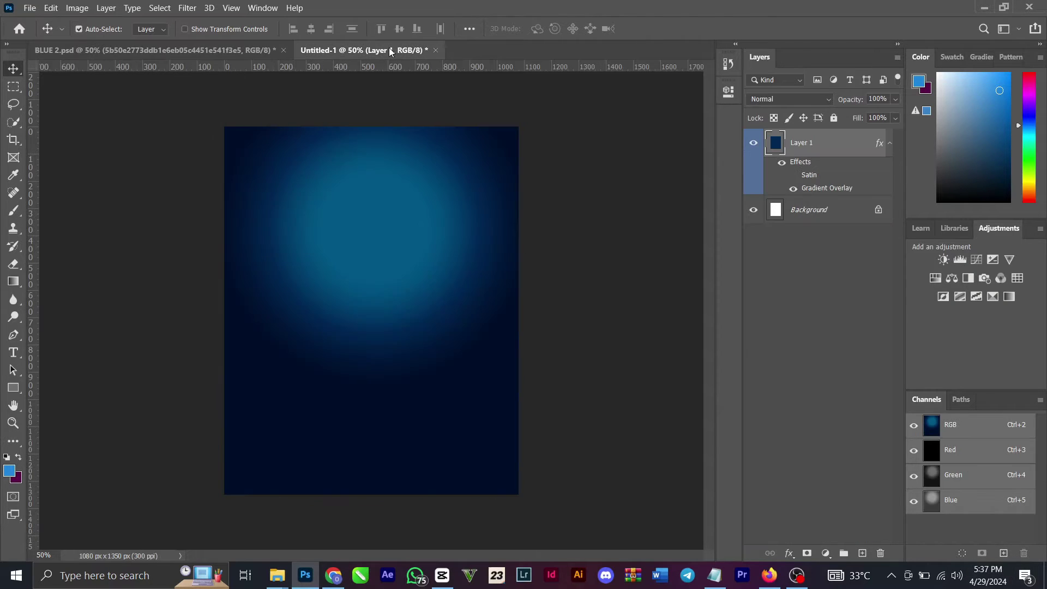
left_click_drag(390, 50, 447, 451)
Select the Group 6 portrait group in BLUE 2.psd, undoing a stray layer move
left_click(205, 51)
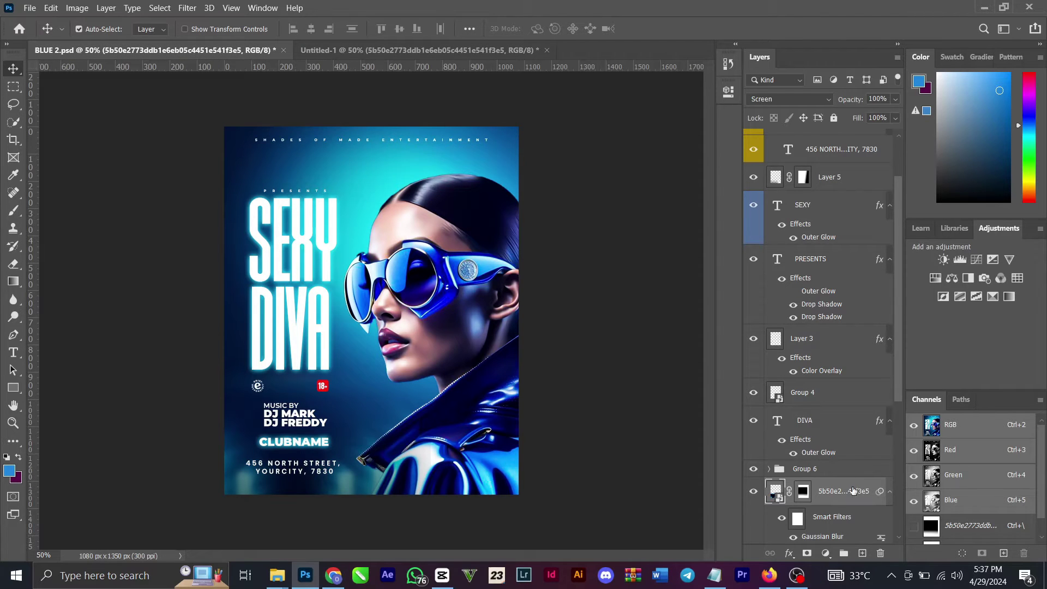
left_click(754, 469)
left_click(754, 469)
left_click(796, 470)
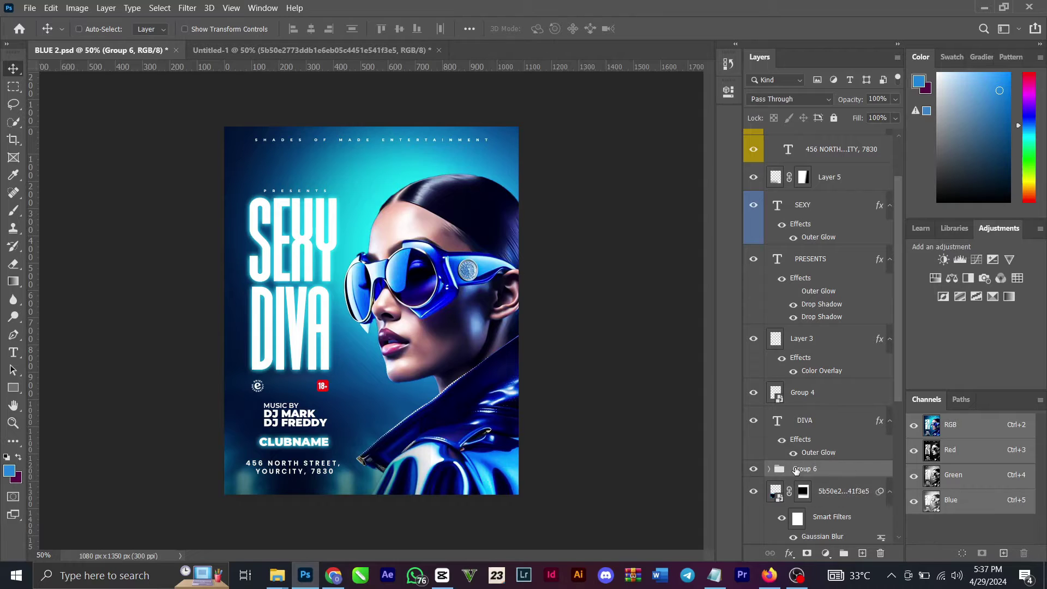
left_click_drag(815, 489, 793, 465)
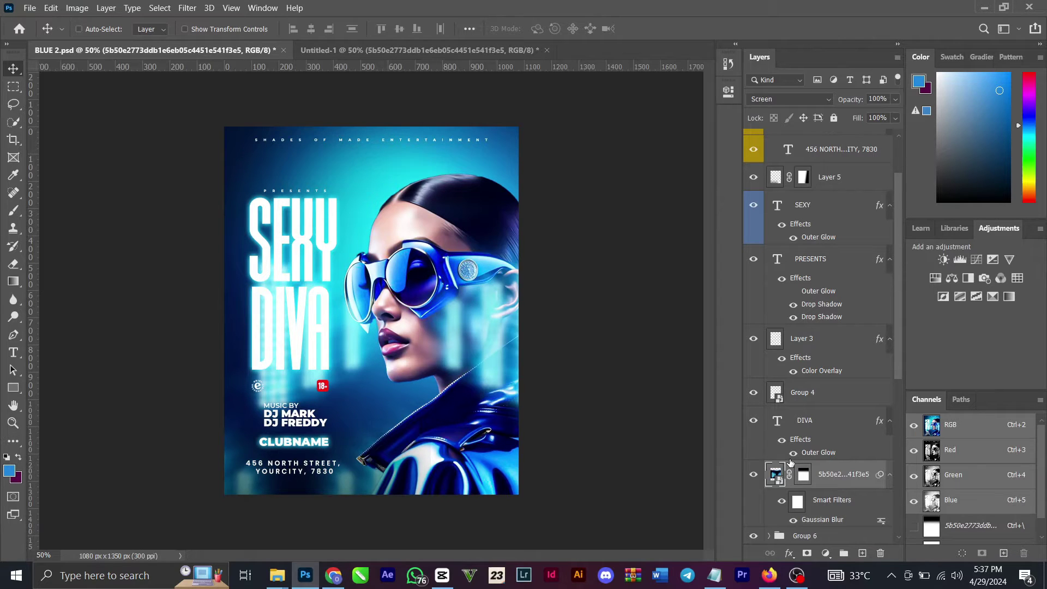
key("ctrl+z")
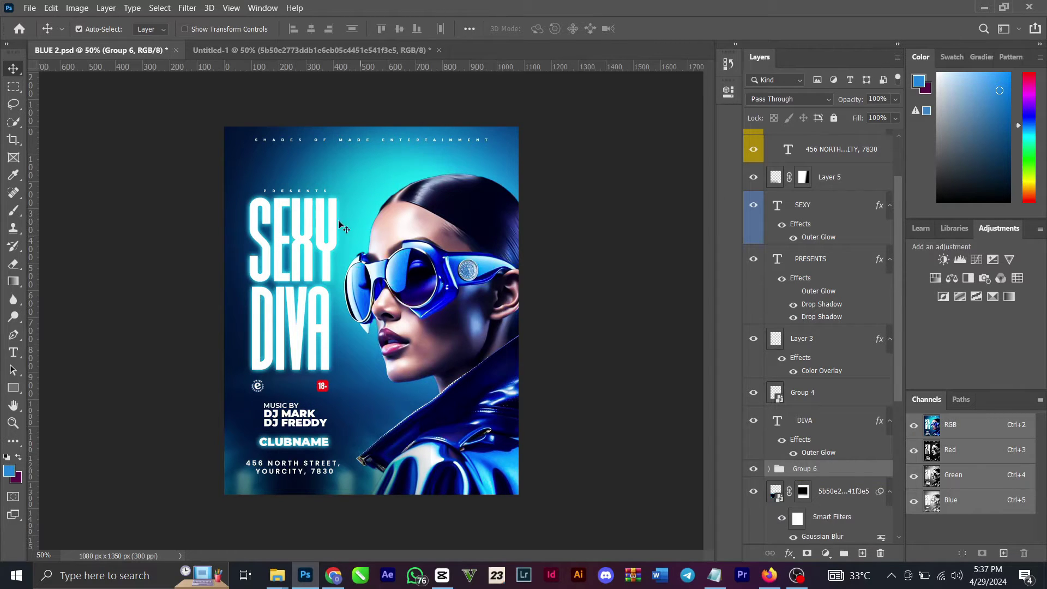
left_click(303, 51)
Drag Group 6 into Untitled-1 and shift the portrait right and down
left_click_drag(303, 52, 302, 52)
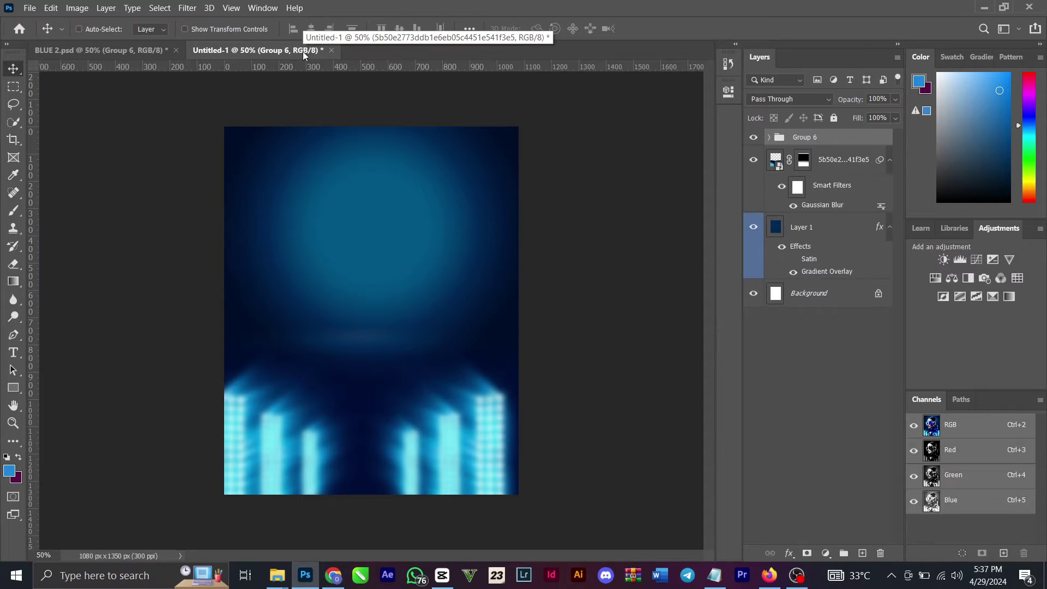
left_click_drag(346, 292, 384, 315)
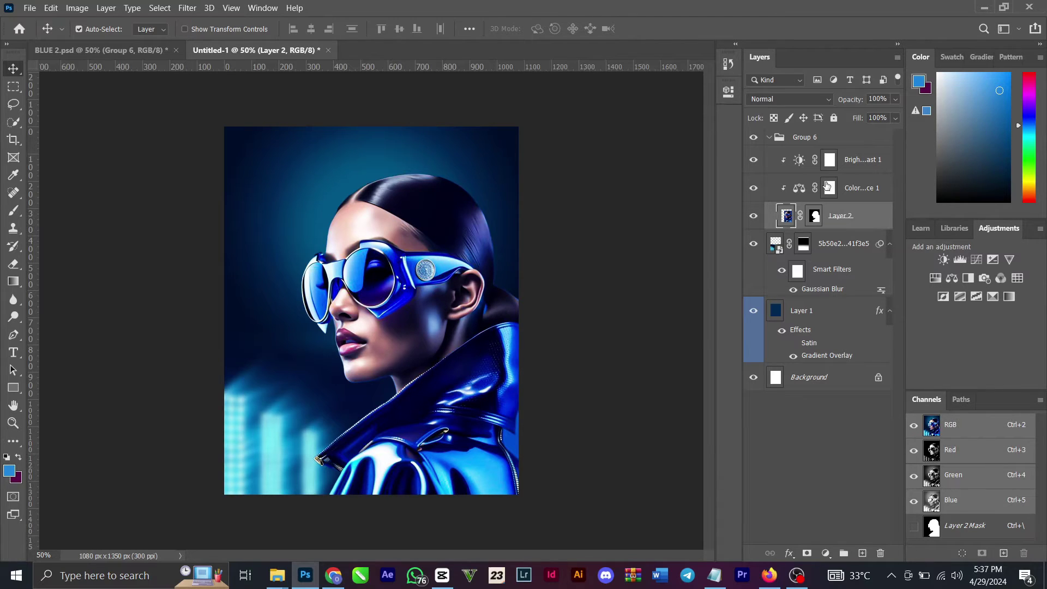
double_click(800, 189)
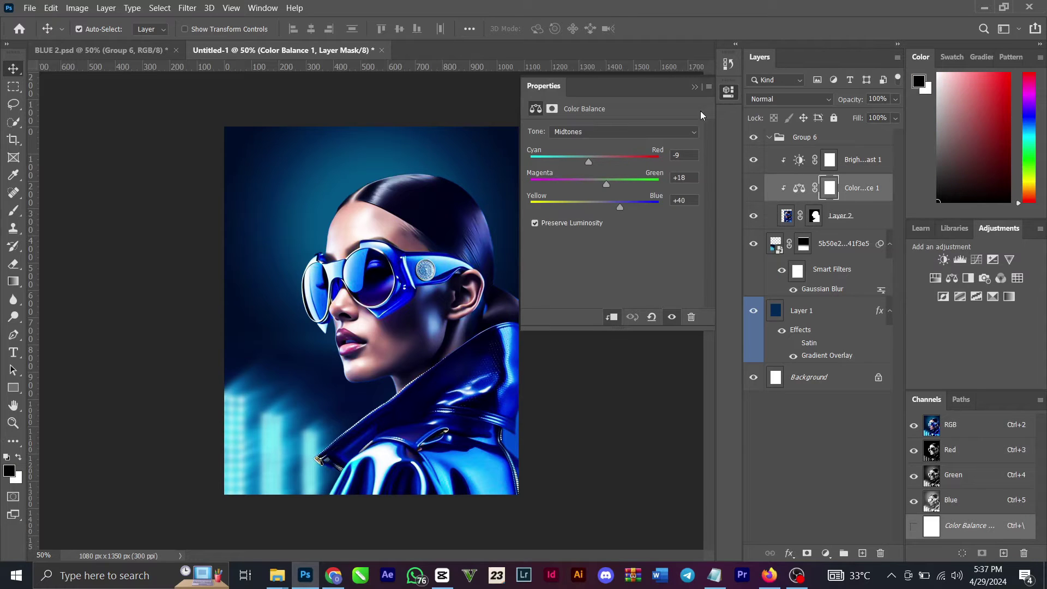
left_click(695, 87)
double_click(799, 161)
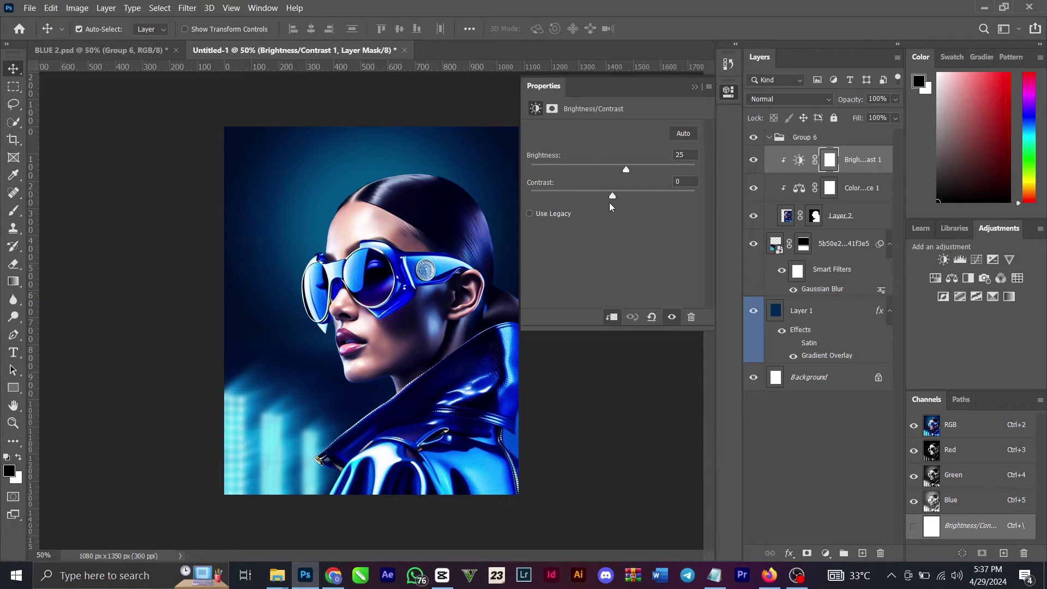
left_click(694, 87)
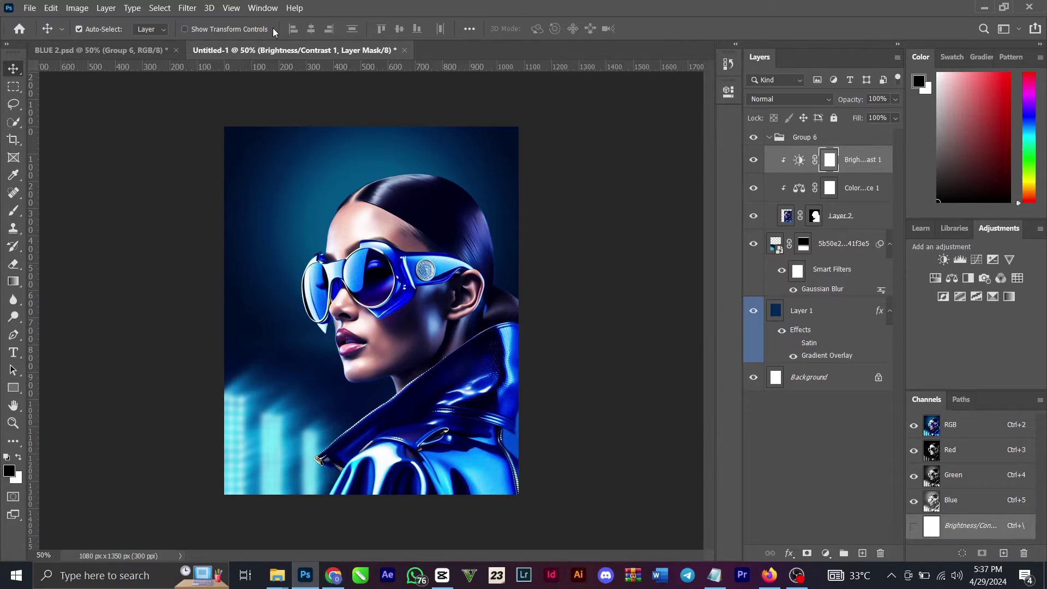
Copy the event Text group from BLUE 2.psd and paste it above Group 6 in Untitled-1
left_click(159, 51)
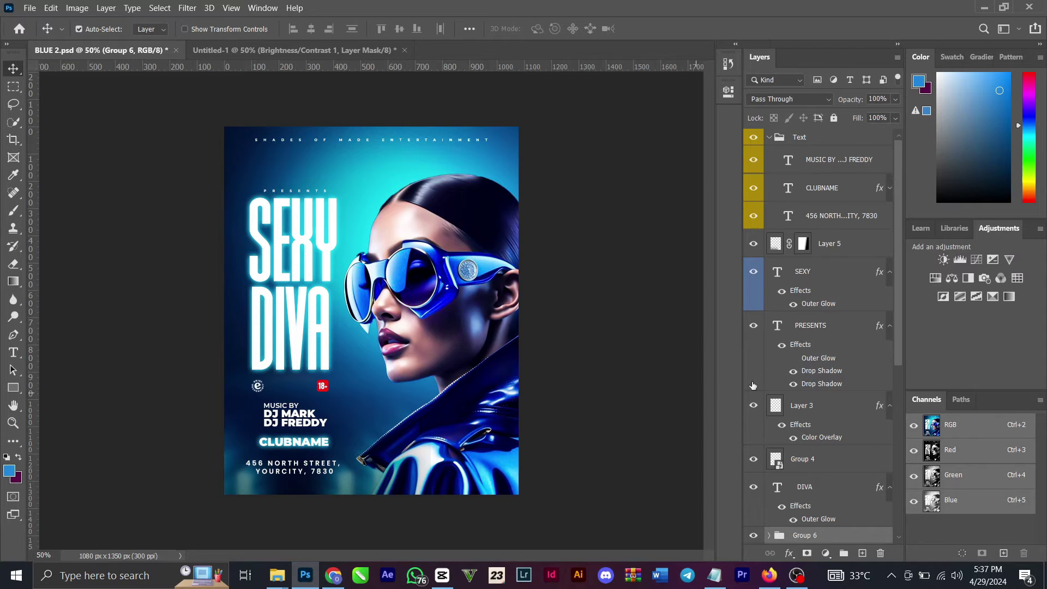
left_click(751, 136)
left_click(751, 137)
left_click(807, 141)
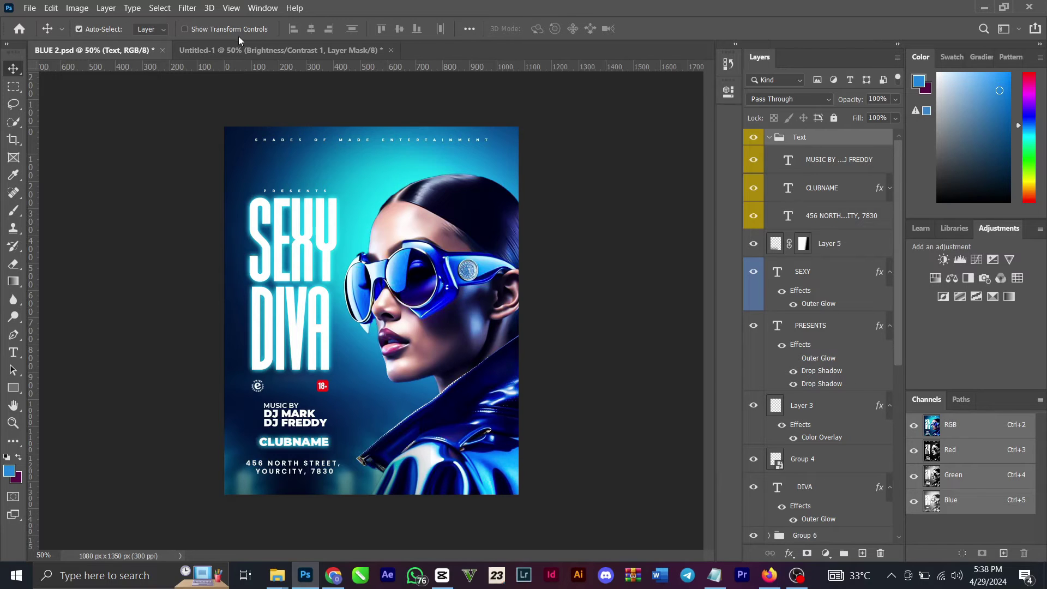
left_click(257, 50)
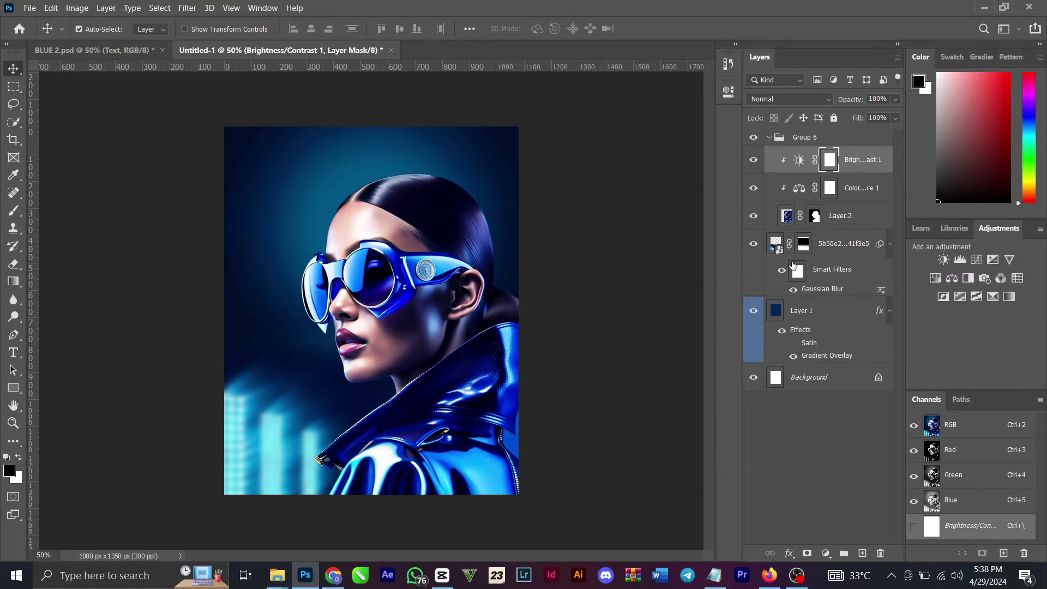
left_click(816, 139)
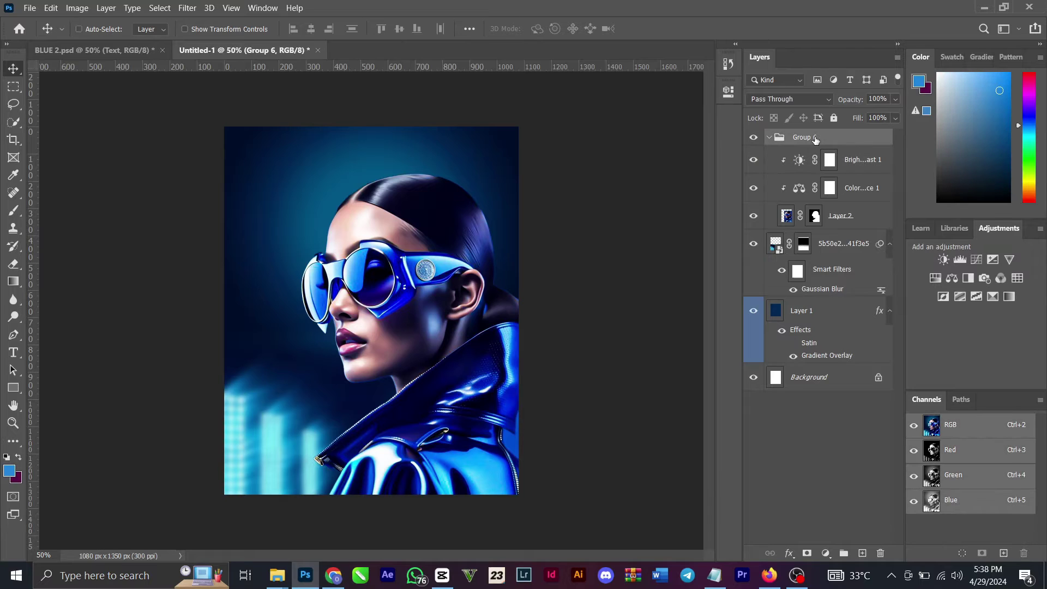
key("ctrl+v")
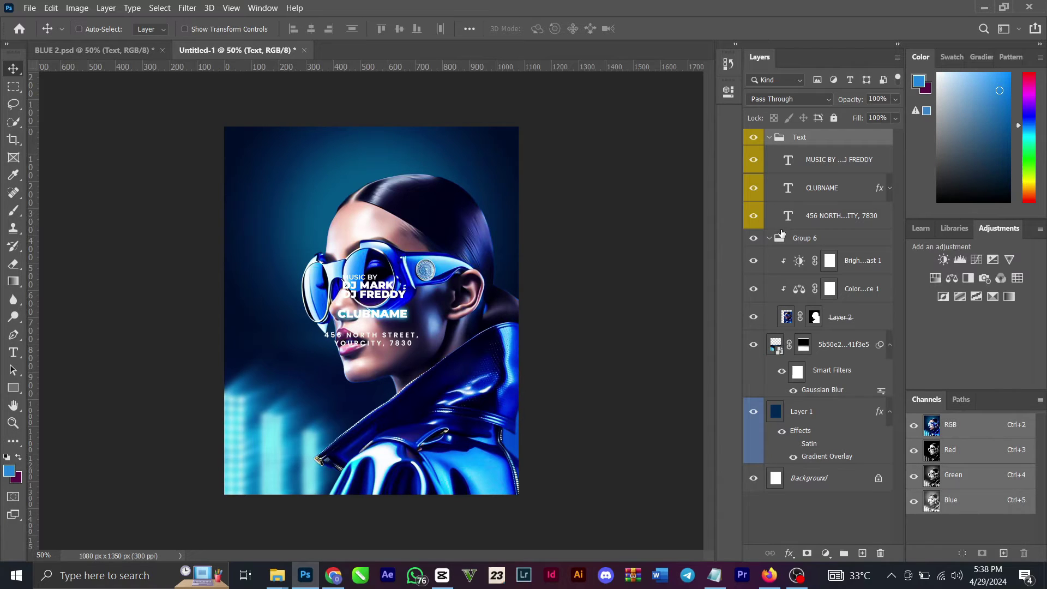
Hide the rulers, transform the Text group to the lower-left, and shift the blurred lights slightly
key("ctrl+r")
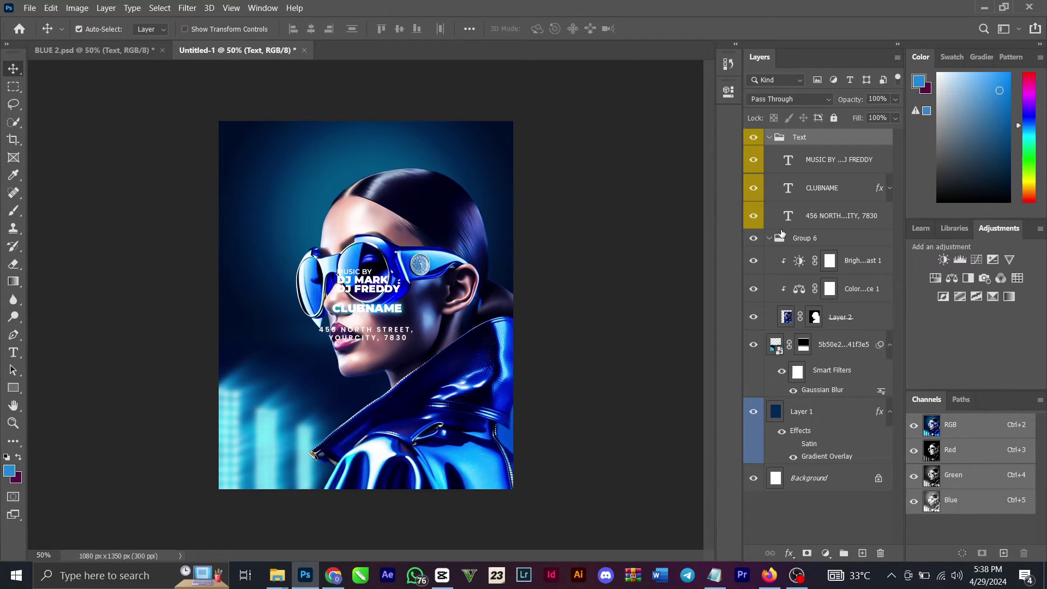
key("t")
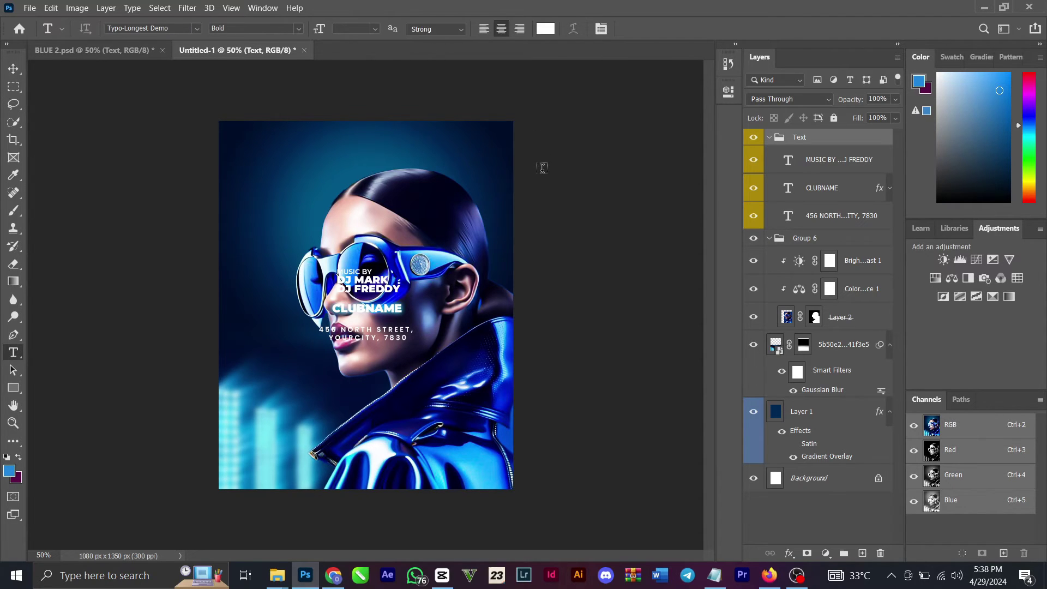
key("v")
key("ctrl+t")
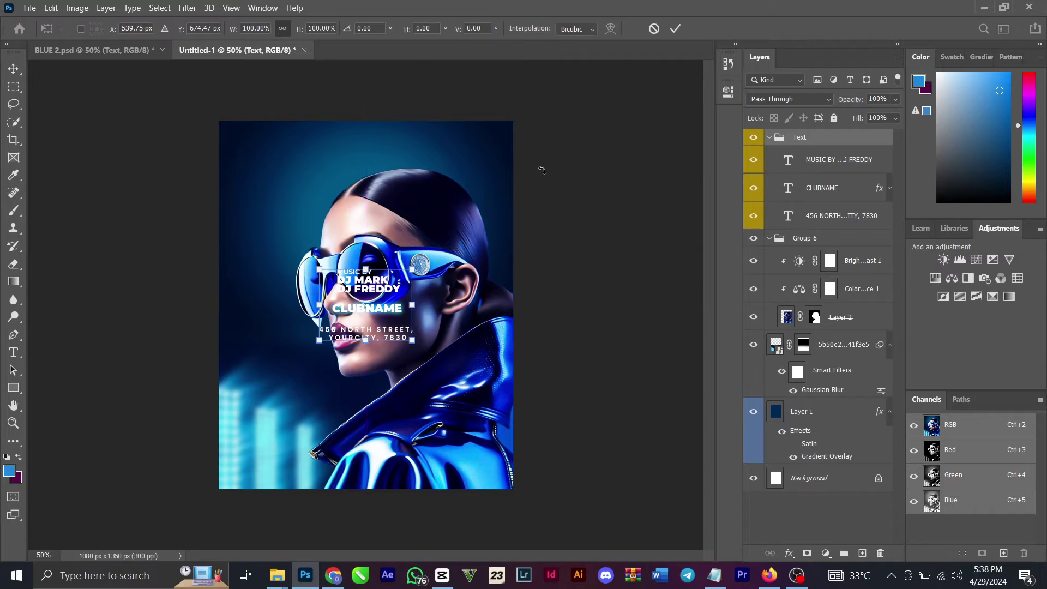
left_click_drag(400, 308, 317, 413)
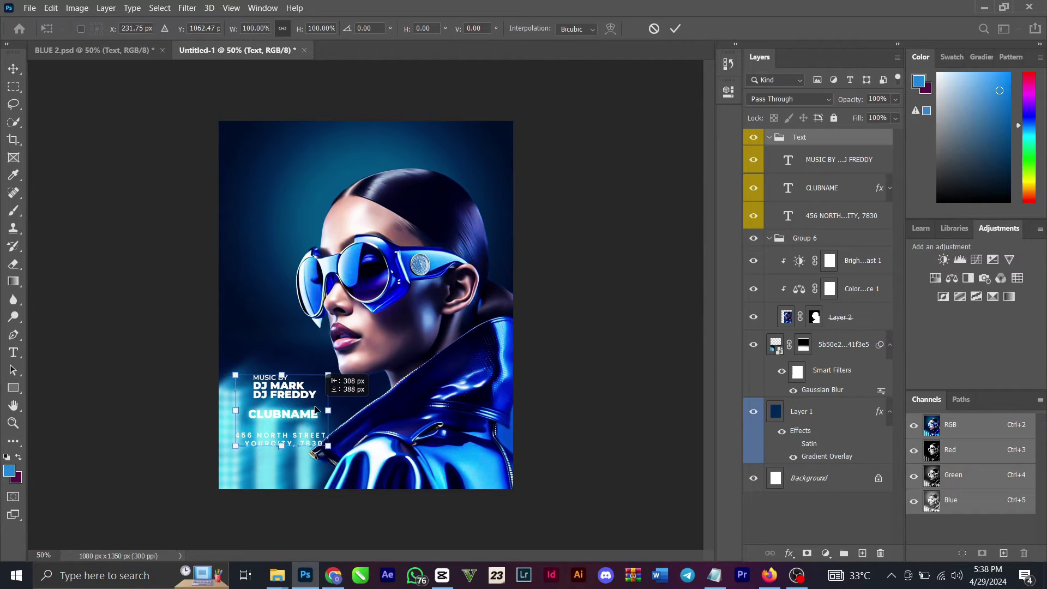
left_click(677, 29)
left_click(238, 477)
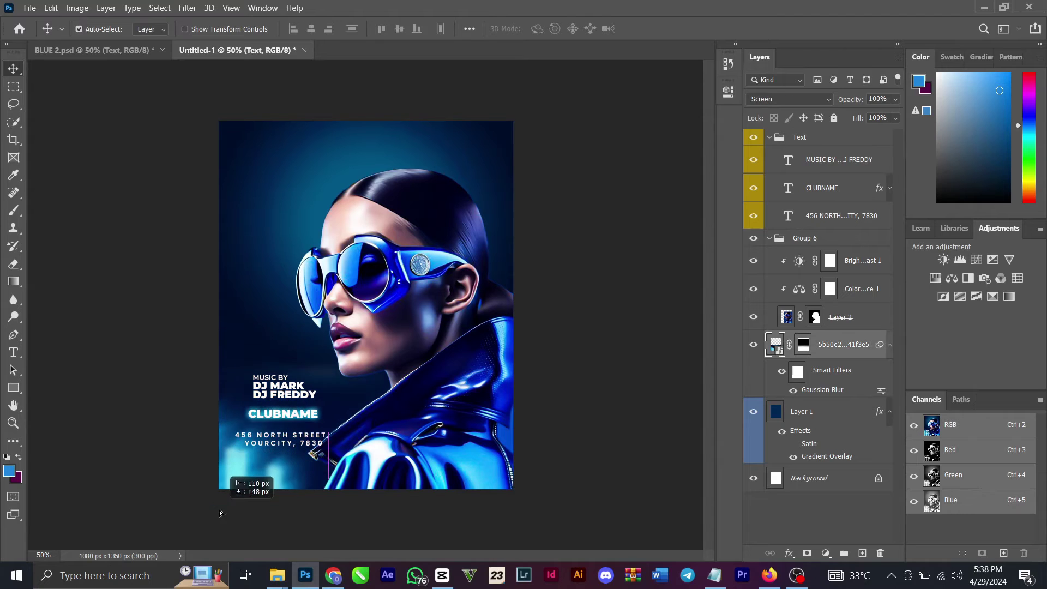
left_click_drag(219, 513, 250, 532)
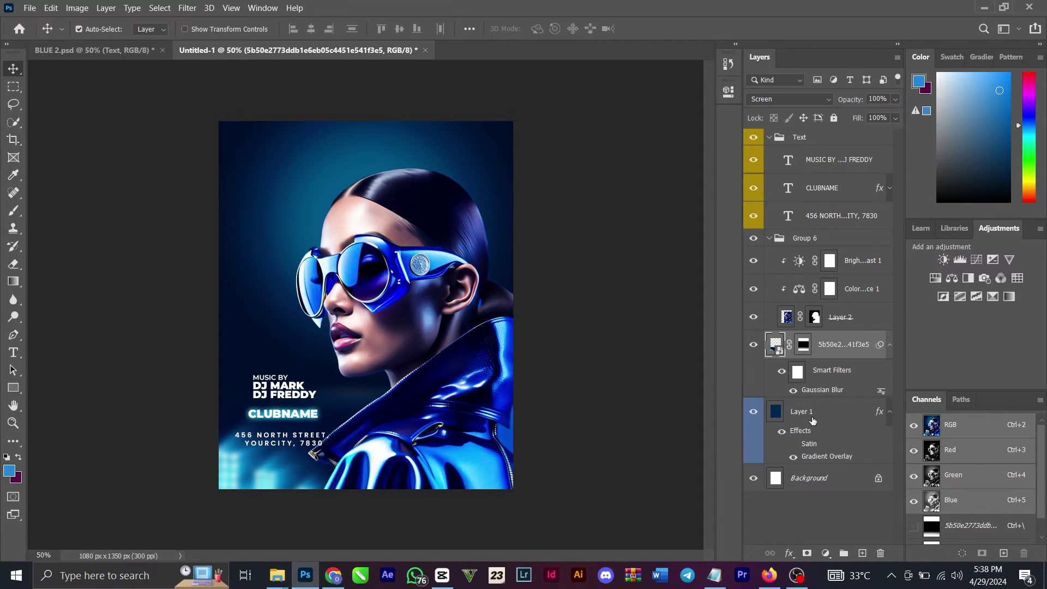
Add a new layer with a black bottom-up gradient fade at 64% opacity, then nudge the model
left_click(862, 554)
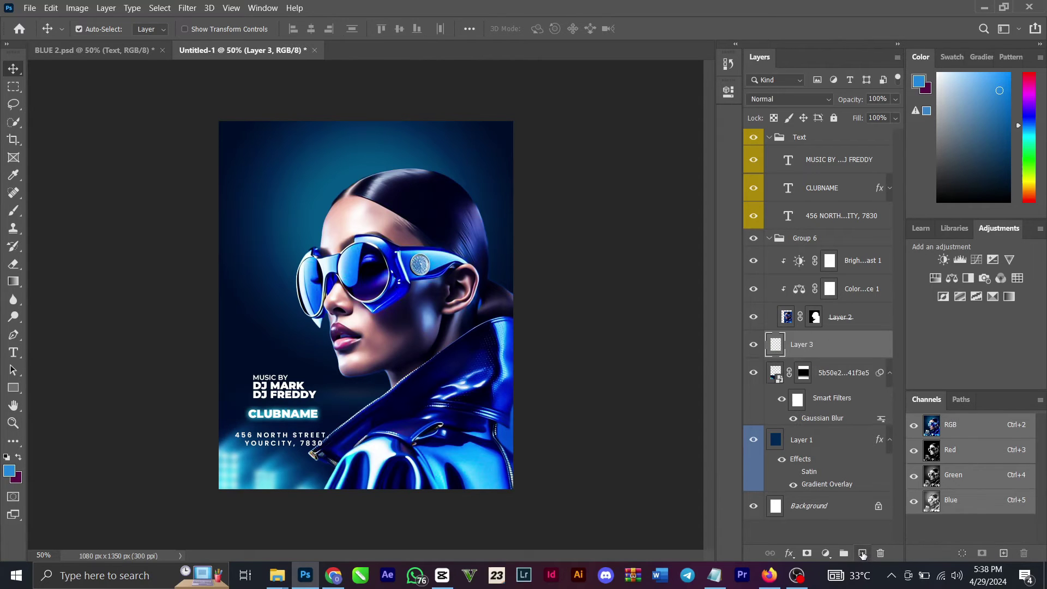
left_click(6, 458)
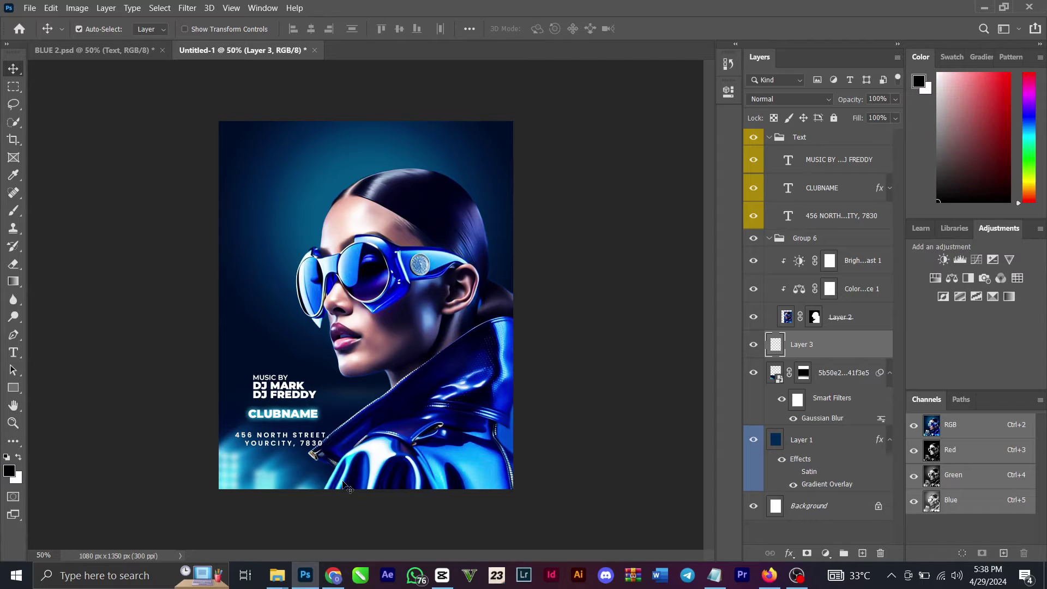
key("e")
left_click(13, 281)
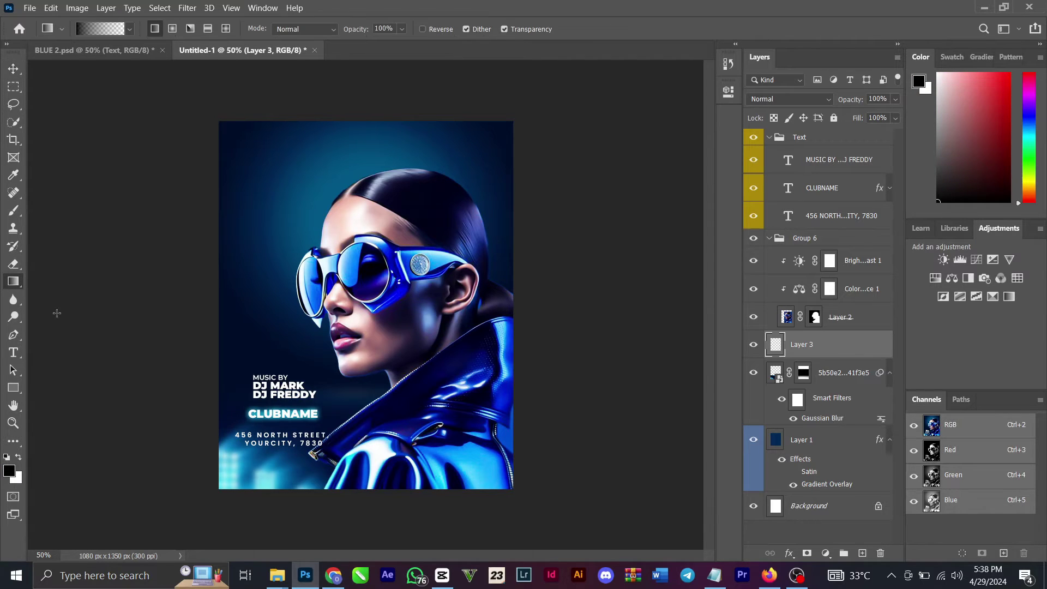
left_click_drag(344, 506, 352, 333)
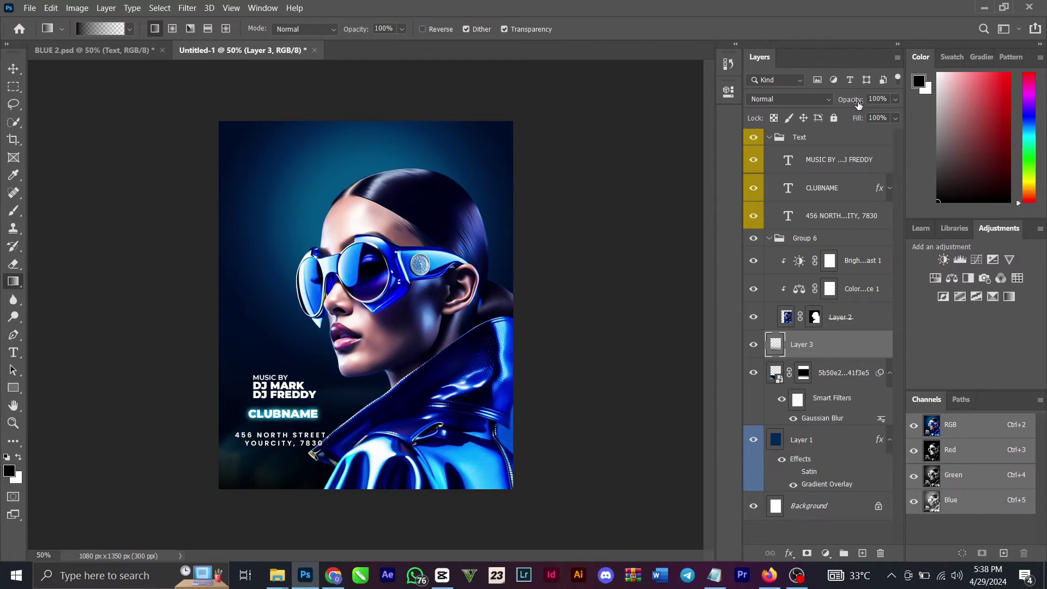
left_click_drag(858, 103, 832, 102)
key("Return")
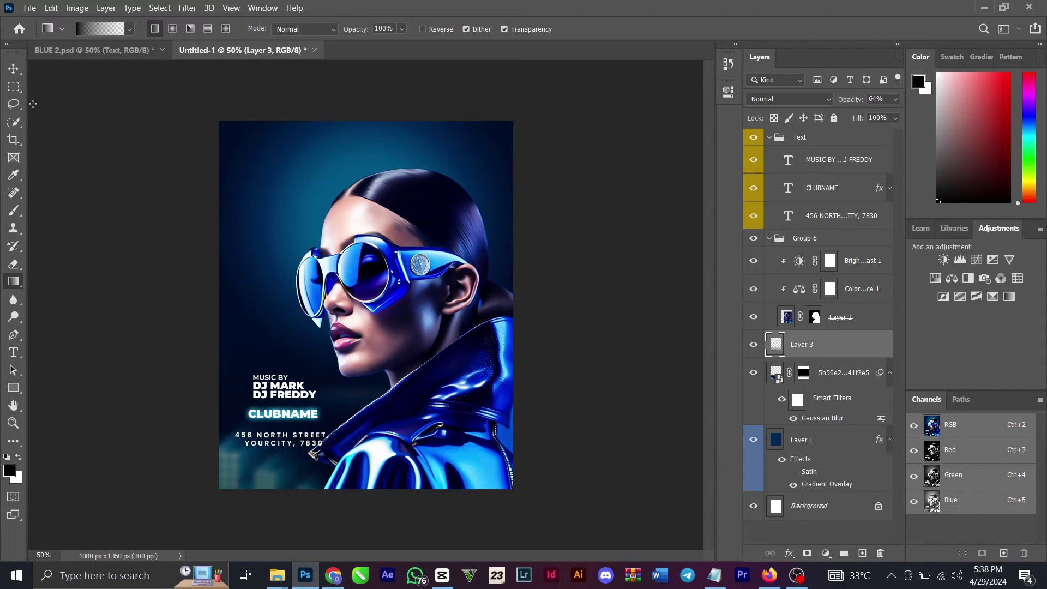
left_click(14, 68)
mouse_move(424, 266)
left_mouse_down()
mouse_move(433, 246)
mouse_move(426, 266)
left_mouse_up()
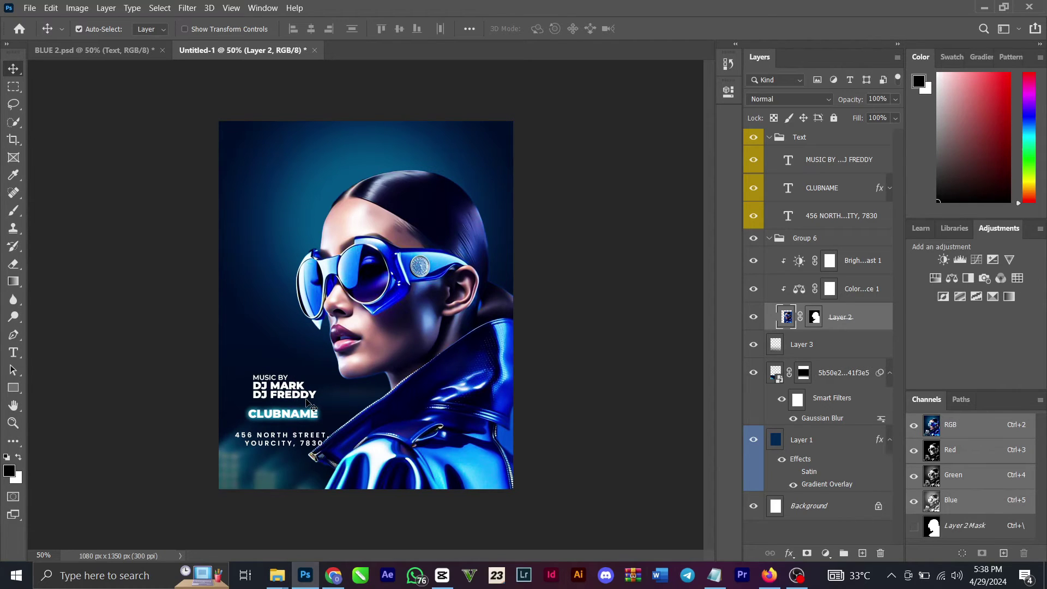
Undo a stray Group 6 nudge, then arrow-nudge the Text group left and up
left_click(851, 240)
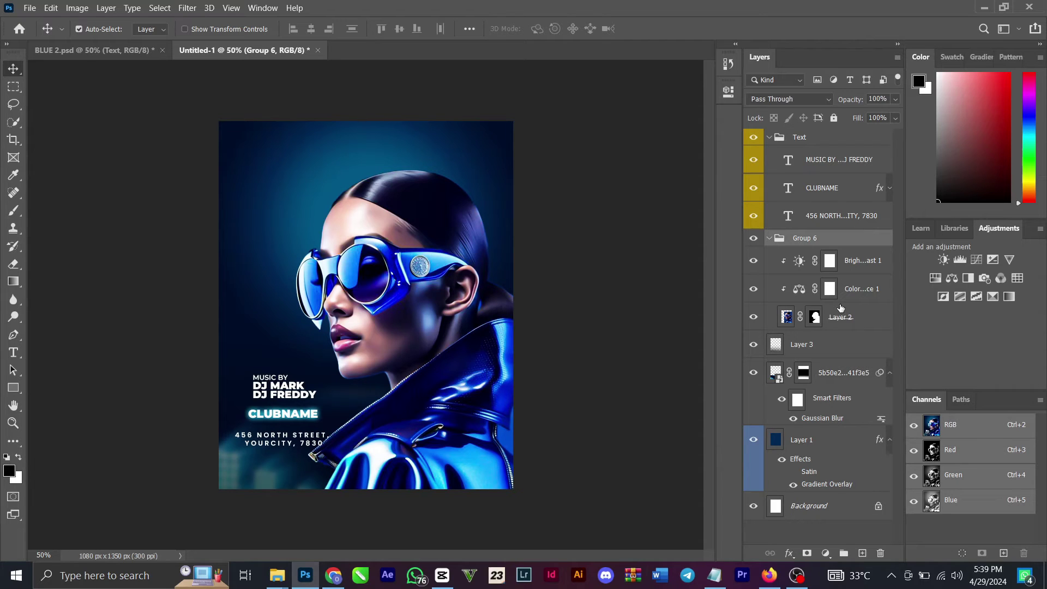
key("shift+Left")
key("shift+Left")
key("shift+Left")
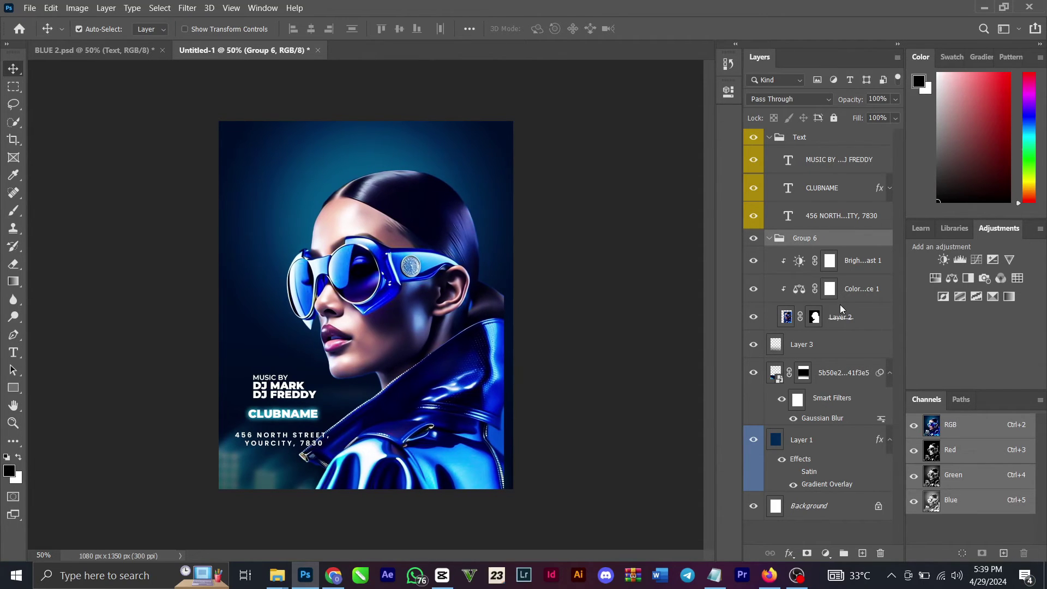
key("ctrl")
key("ctrl+z")
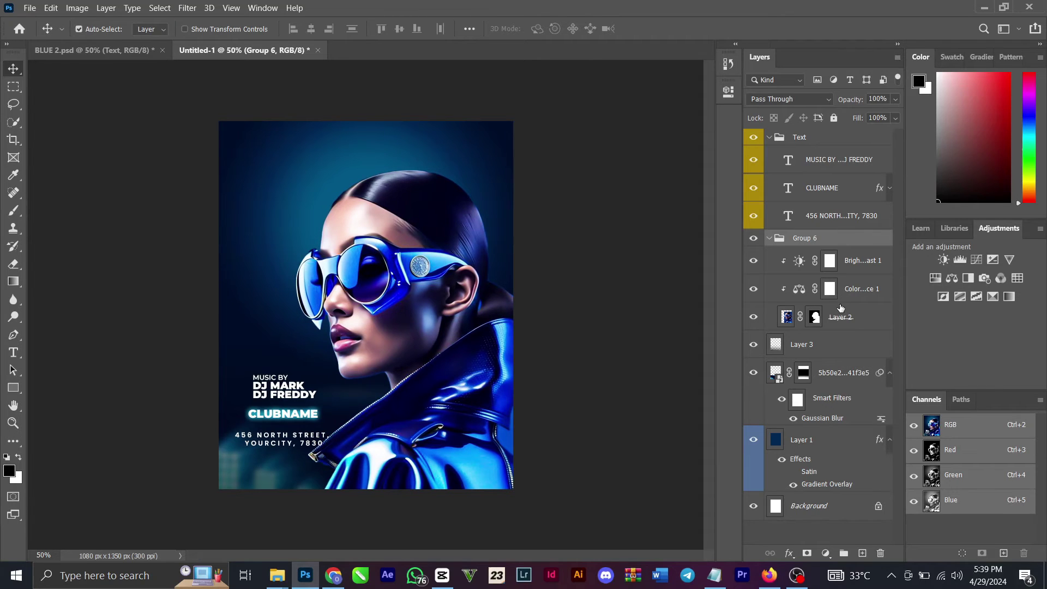
left_click(826, 141)
key("shift+Left")
key("shift+Left")
key("shift+Left")
key("shift+Left")
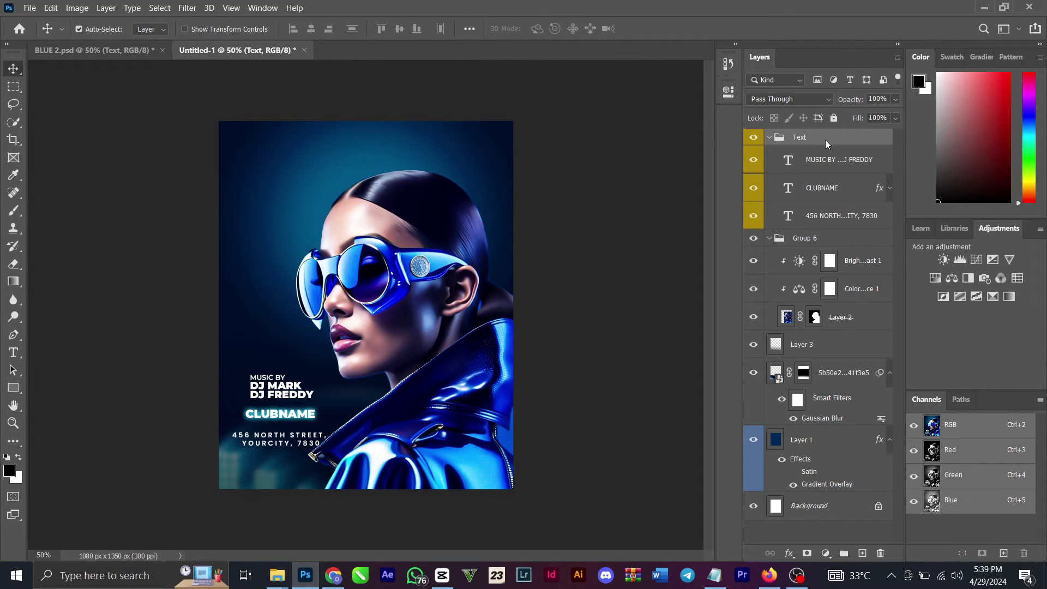
key("shift+Up")
key("shift+Up")
key("shift+Up")
key("shift+Up")
key("shift+Up")
key("shift+Up")
key("shift+Up")
key("shift+Up")
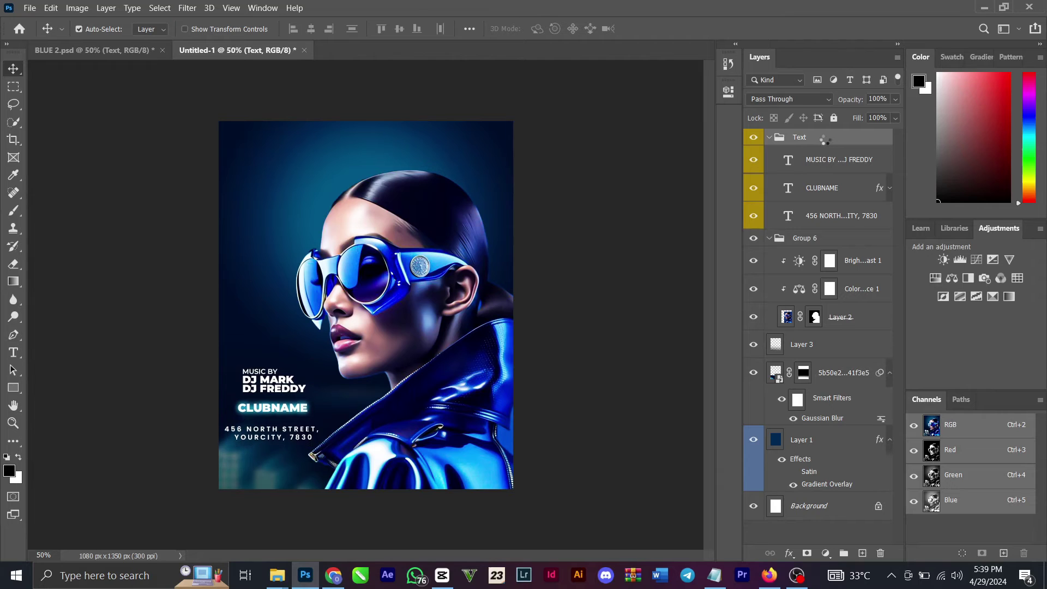
key("Right")
key("Right")
key("Right")
key("Right")
key("Right")
key("Right")
key("Right")
key("Right")
key("Right")
key("Right")
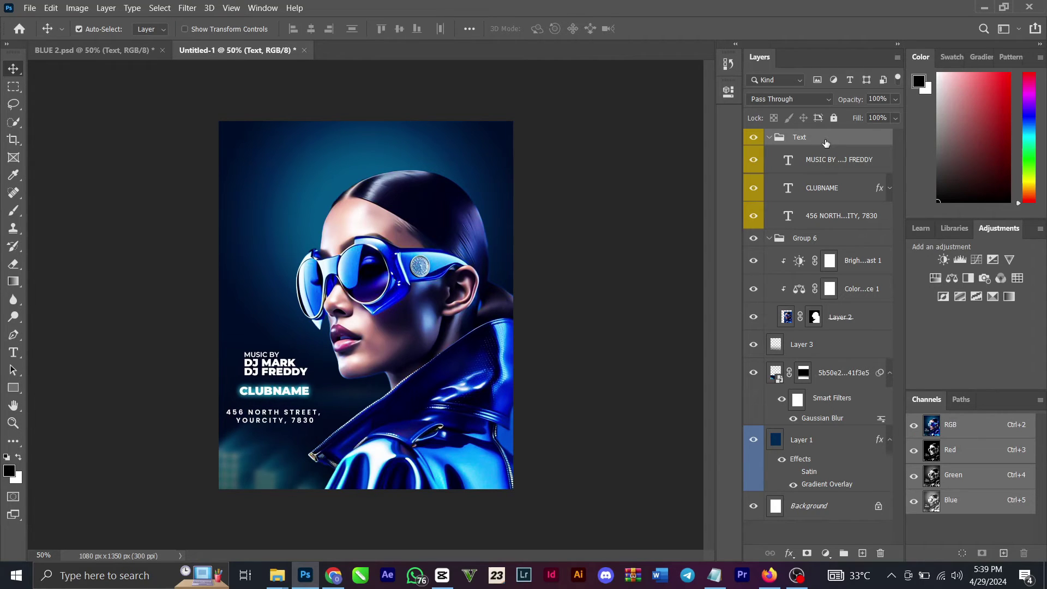
Copy Layer 4 copy's blue glow from BLUE 2.psd, paste it above Layer 3, and position it near the top
key("Up")
key("Up")
key("Up")
key("Up")
key("Up")
key("Up")
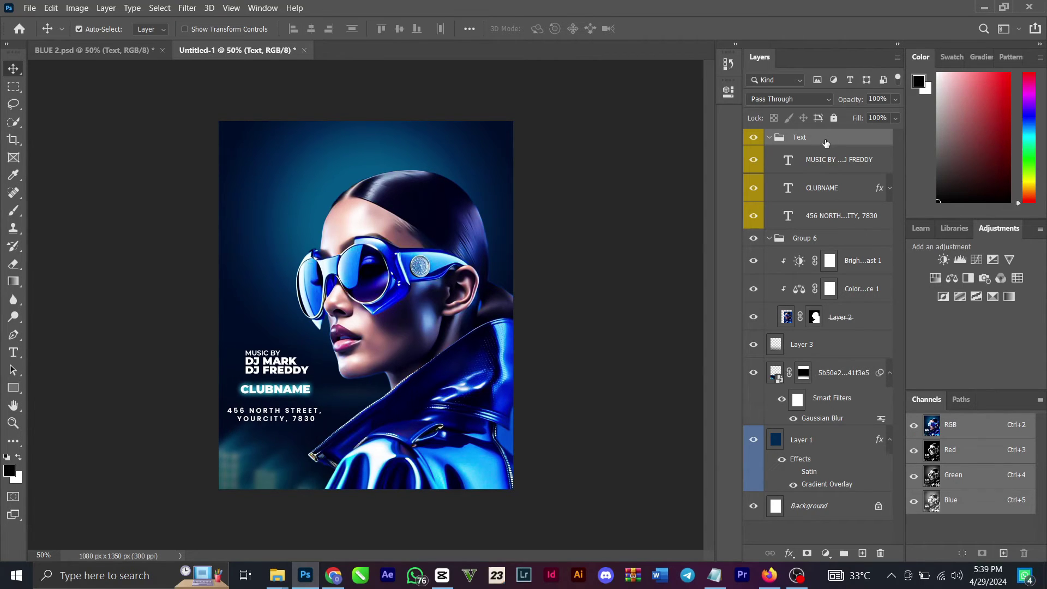
left_click(93, 50)
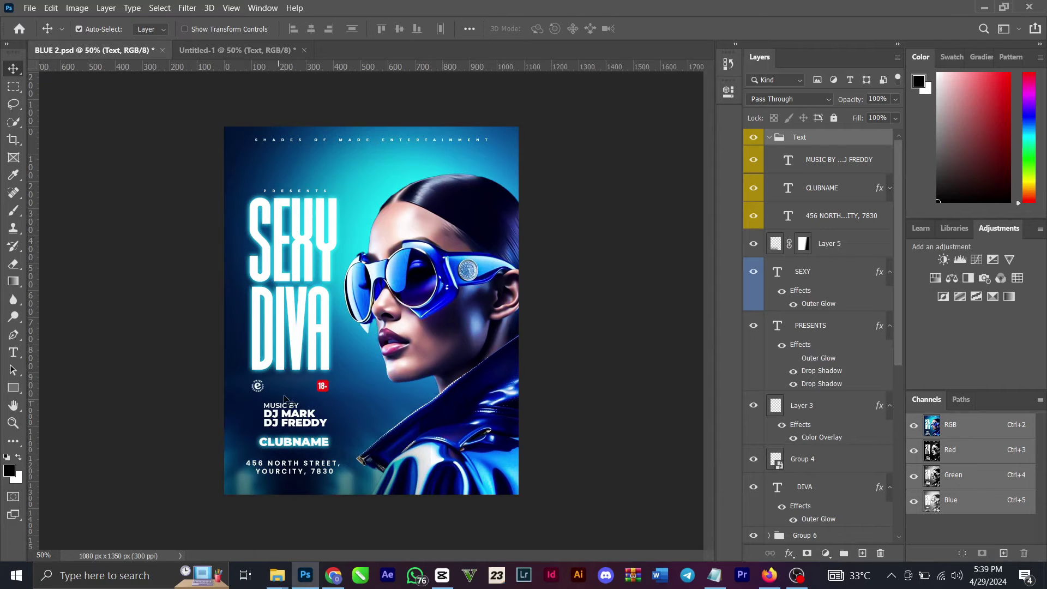
left_click_drag(360, 226, 417, 239)
scroll(853, 423, "down", 3)
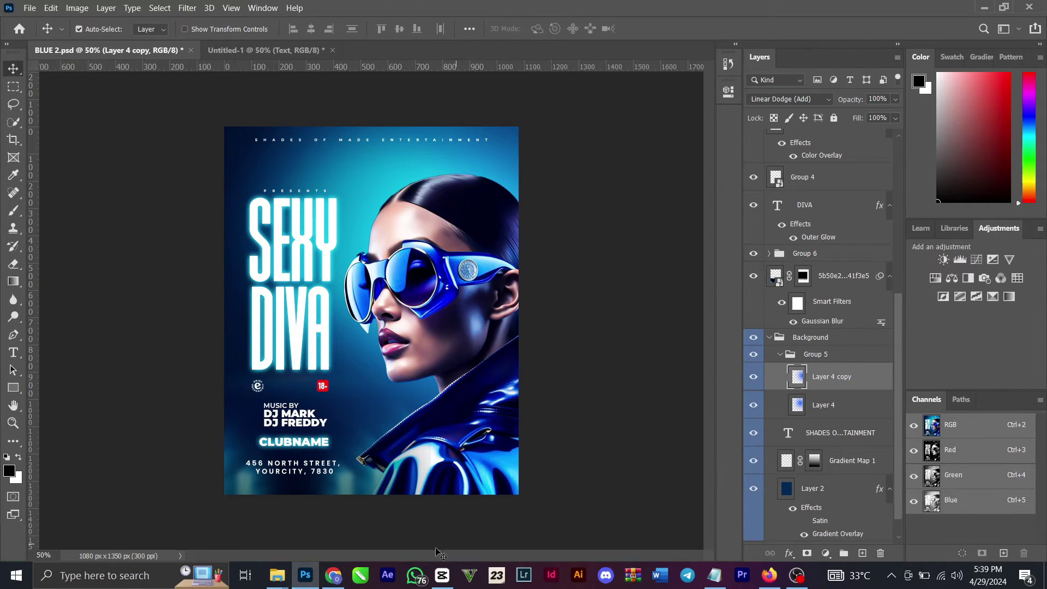
left_click(273, 51)
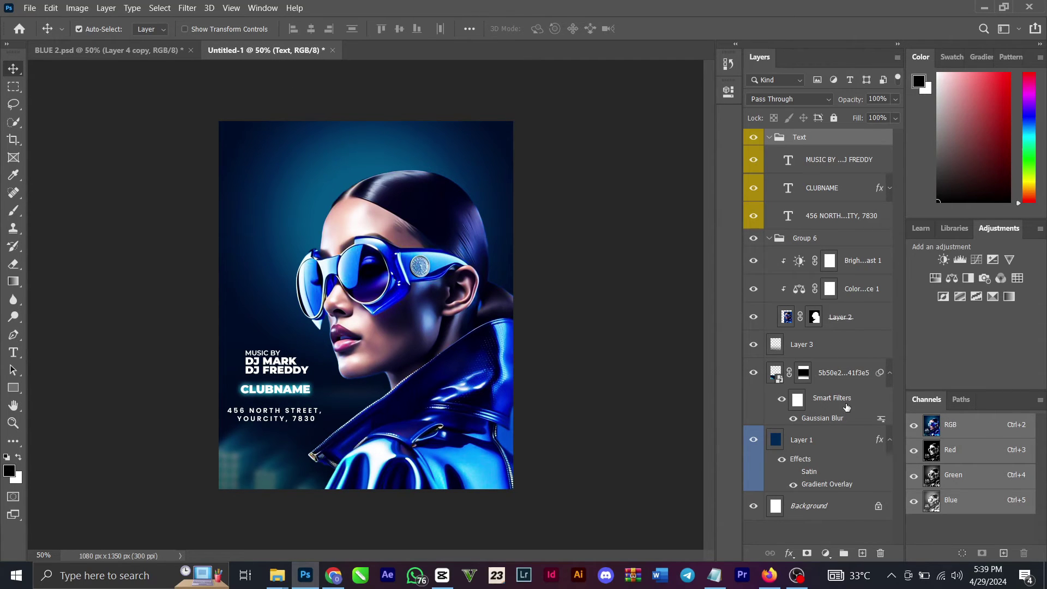
left_click(840, 356)
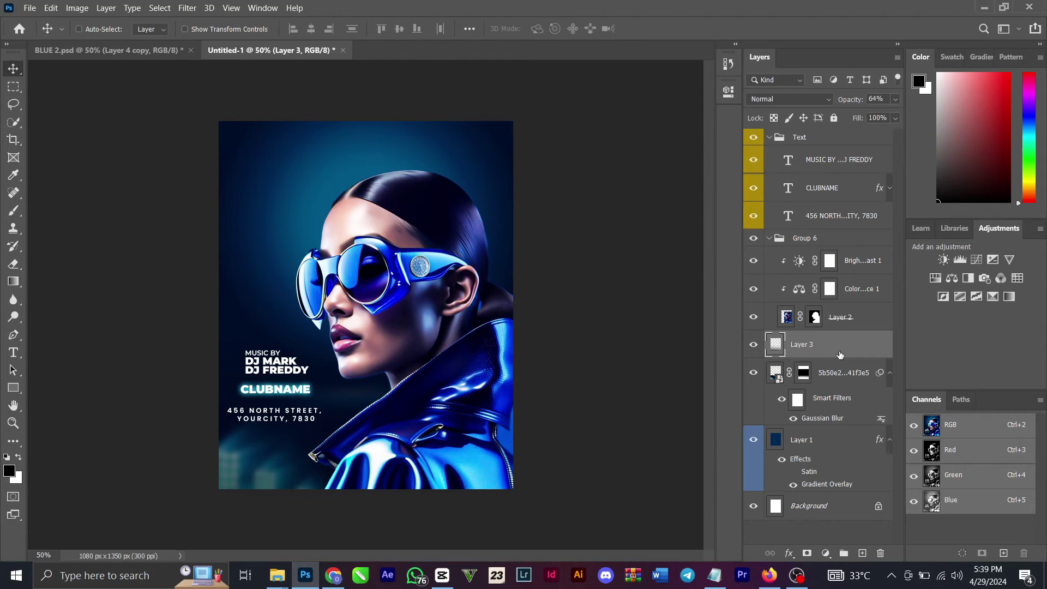
key("ctrl+v")
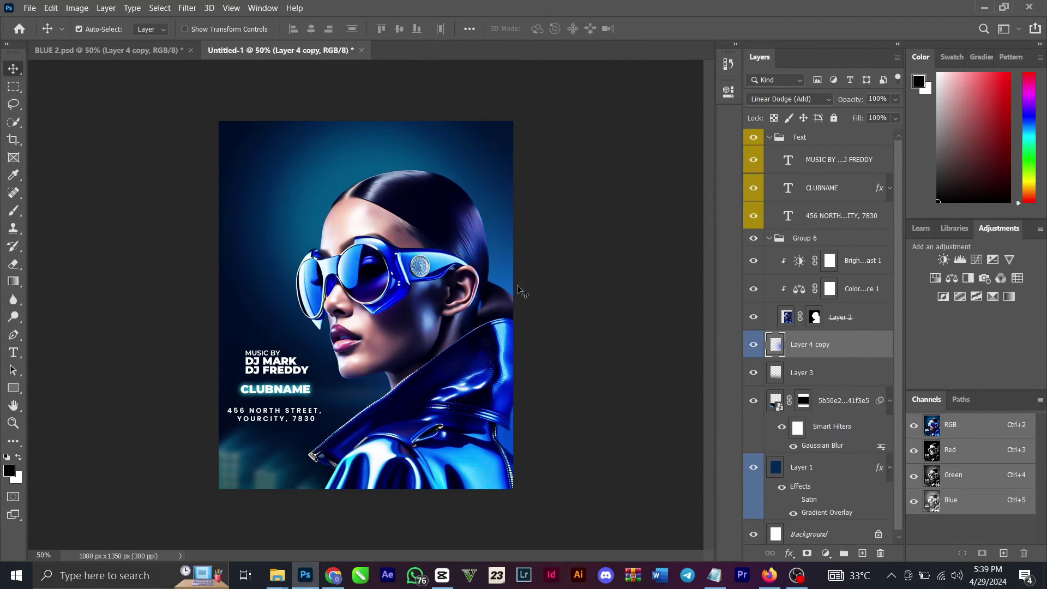
left_click_drag(480, 234, 397, 237)
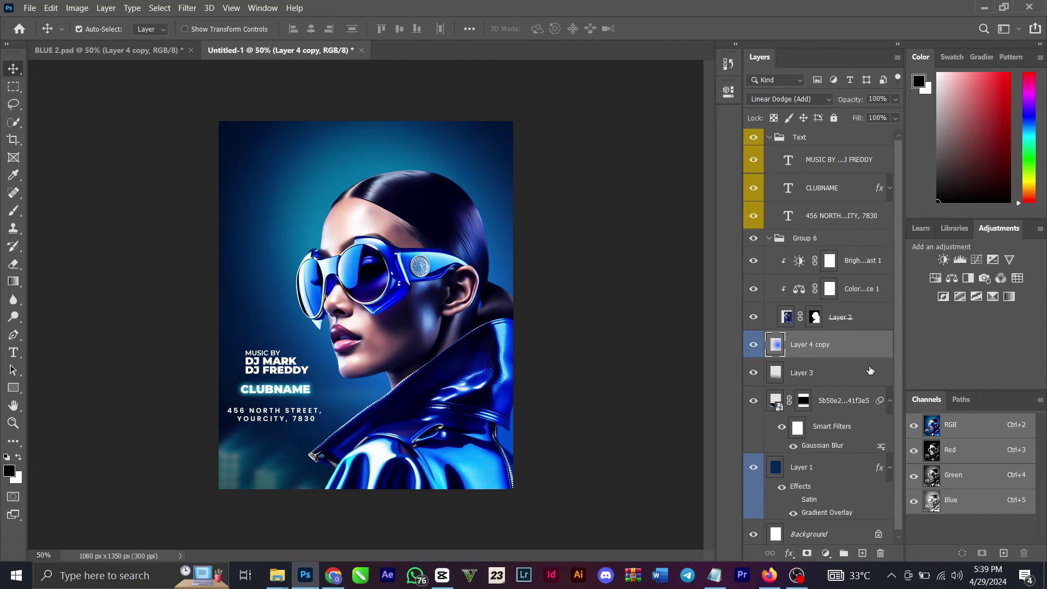
Add a new layer, set a 900 px brush, and set the foreground colour to dark blue 010196
left_click(862, 554)
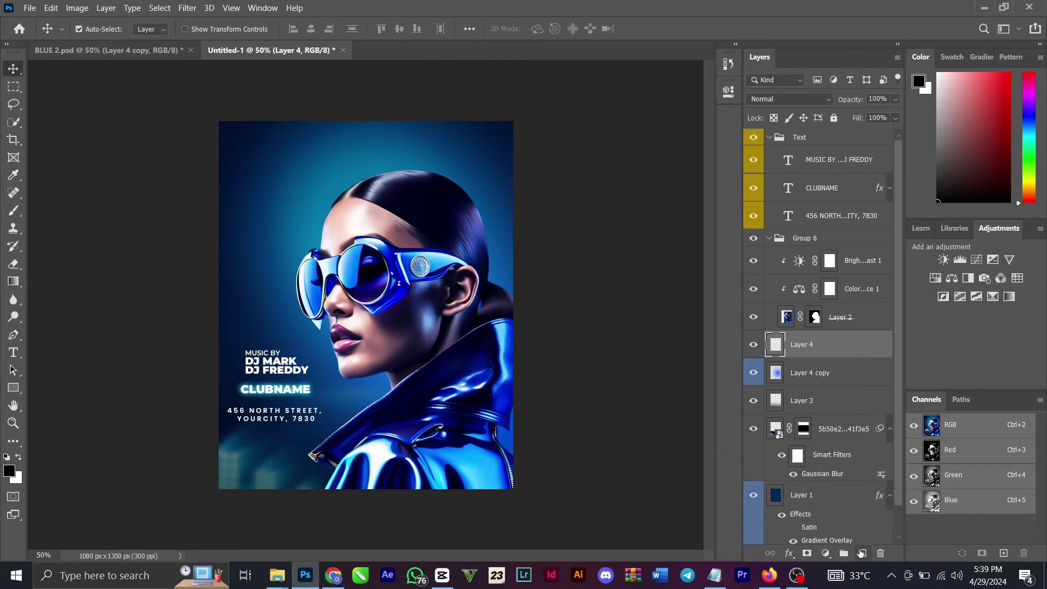
key("b")
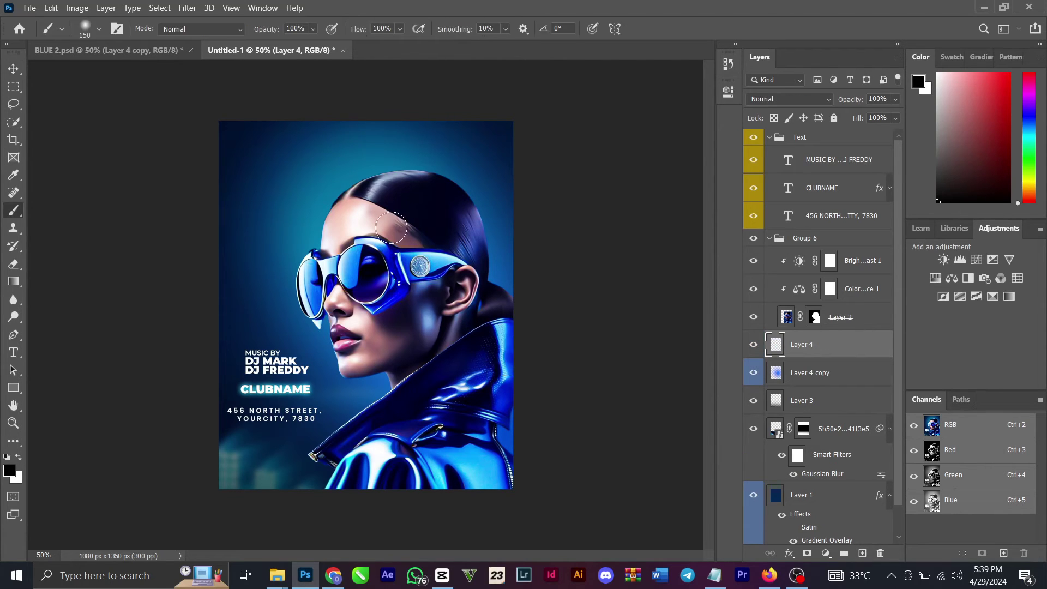
key("bracketright")
key("bracketright")
key("bracketright")
key("bracketright")
key("bracketright")
key("bracketright")
key("bracketright")
key("bracketright")
key("bracketright")
key("bracketright")
left_click(9, 471)
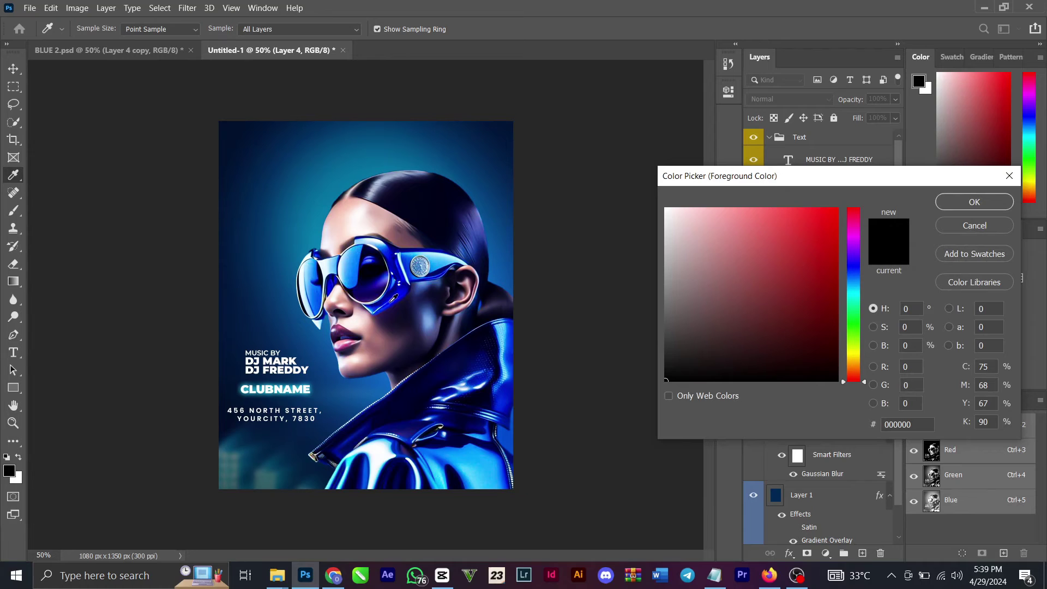
left_click(393, 298)
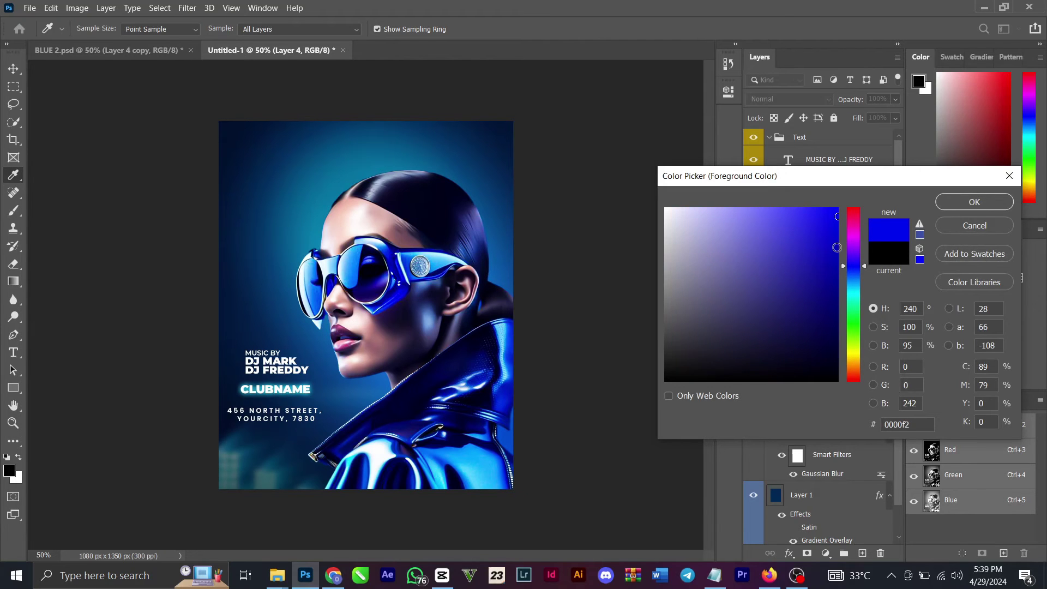
left_click_drag(837, 248, 837, 279)
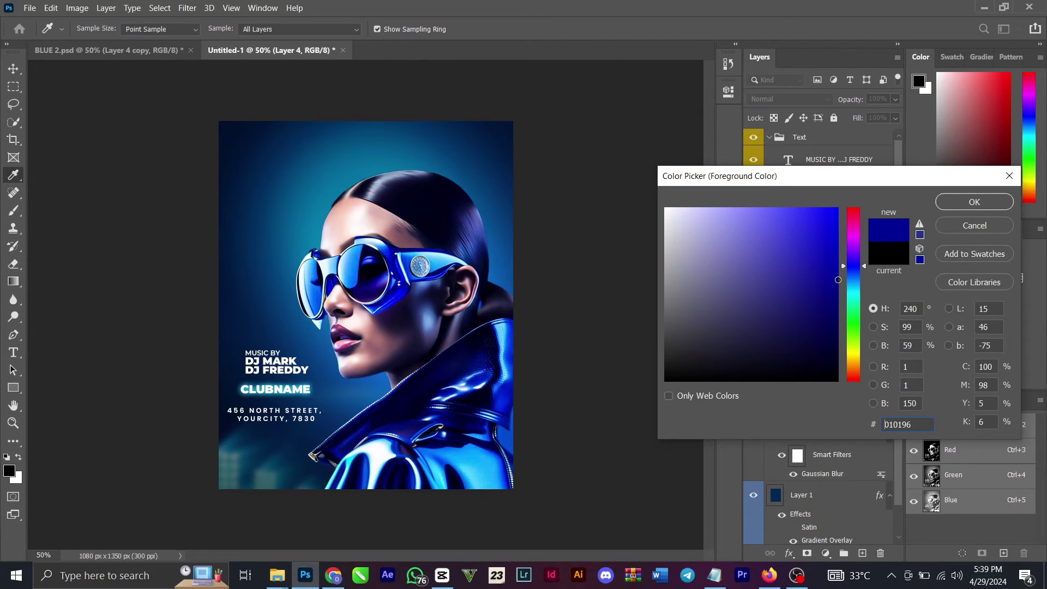
left_click(981, 206)
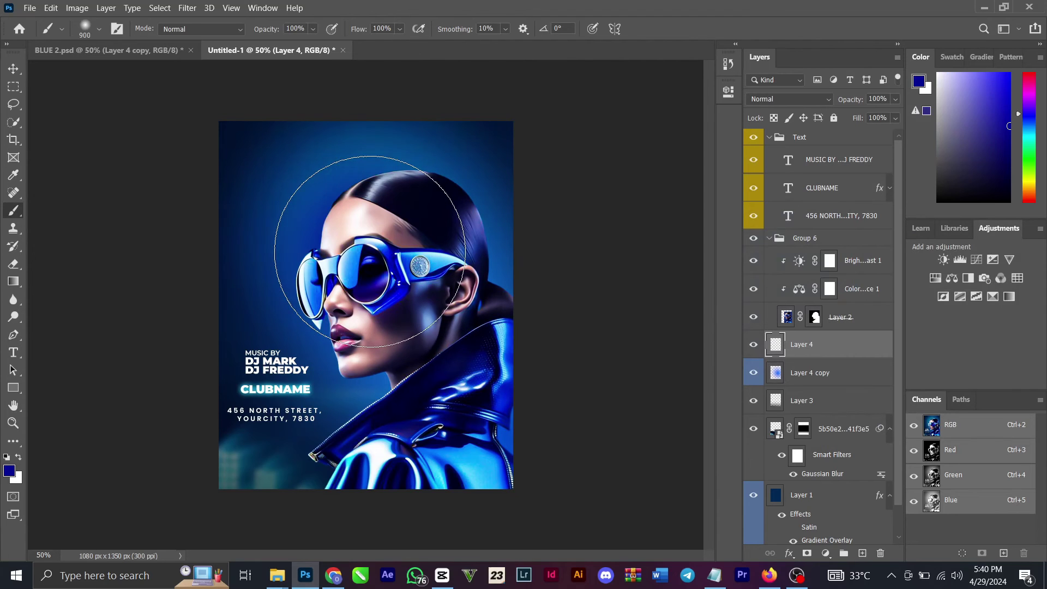
Set Layer 4 to Linear Dodge (Add) and hide Layer 4 copy
left_click(790, 99)
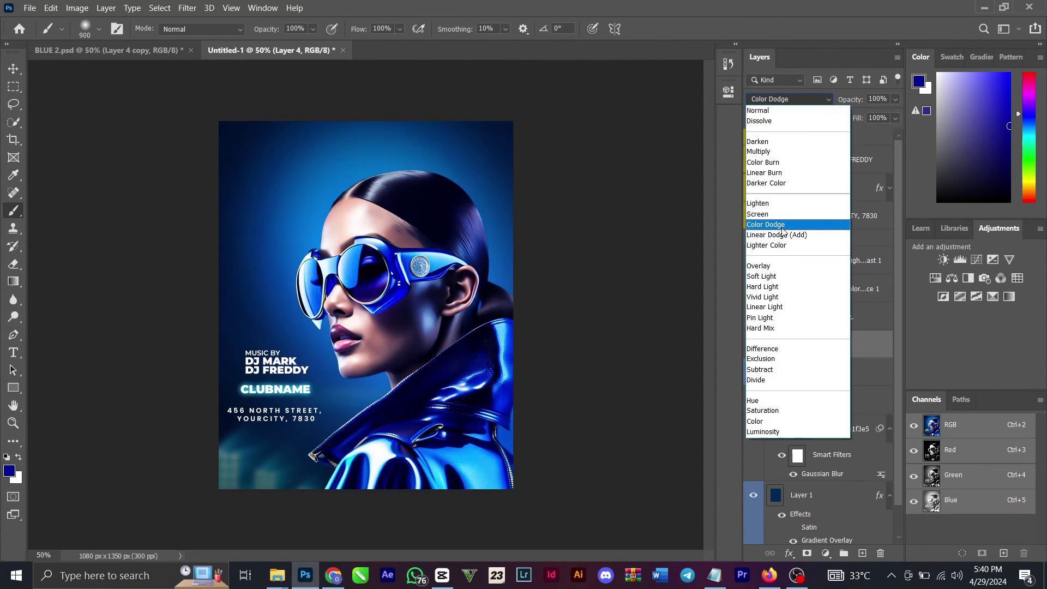
left_click(783, 235)
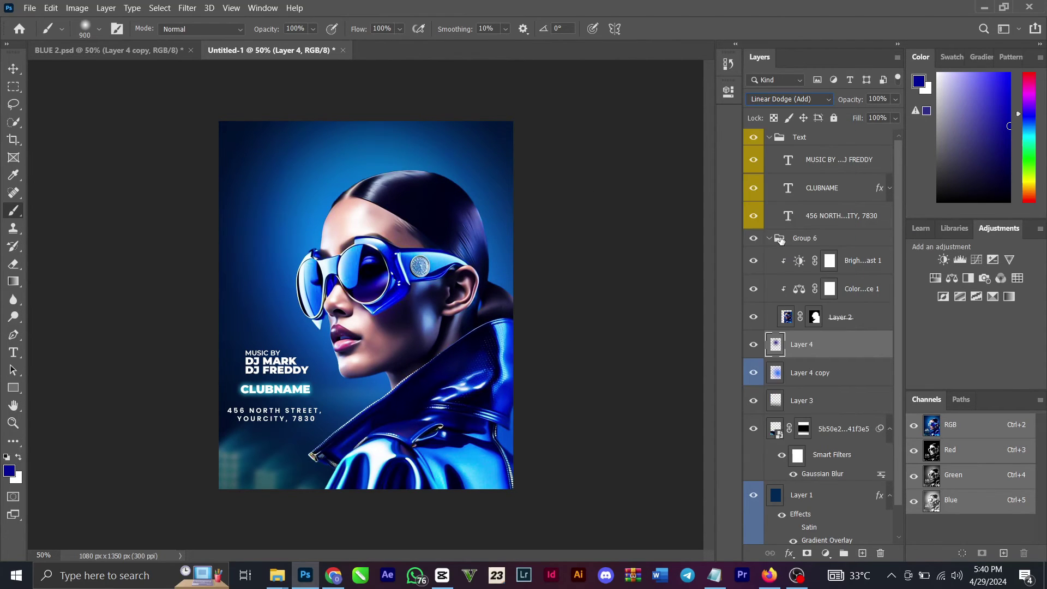
left_click(754, 374)
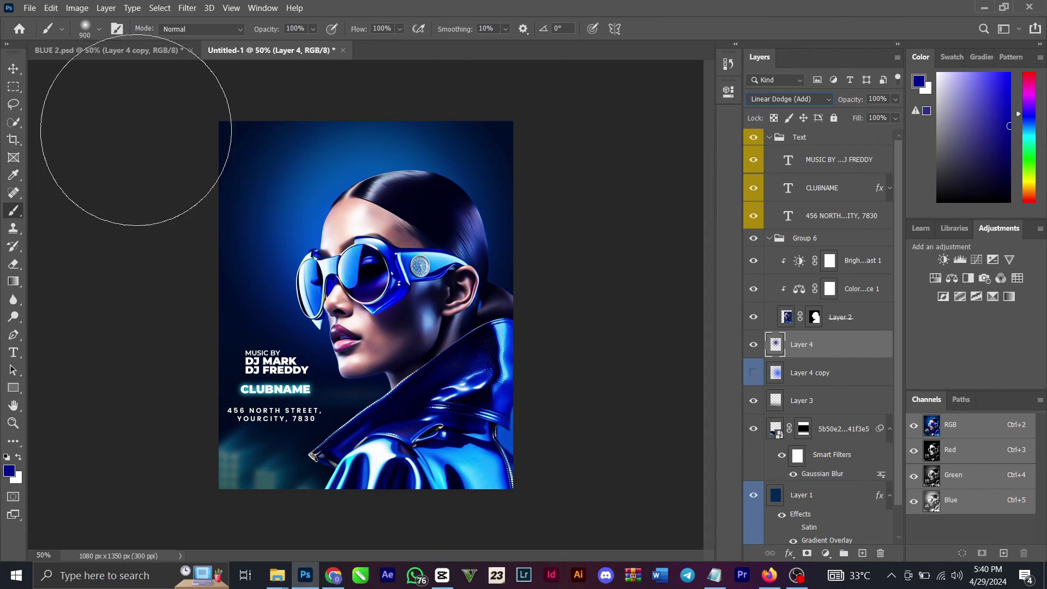
Duplicate the Layer 4 glow as Layer 4 copy 2, stretch it to about 139% wide, then undo it
left_click(14, 68)
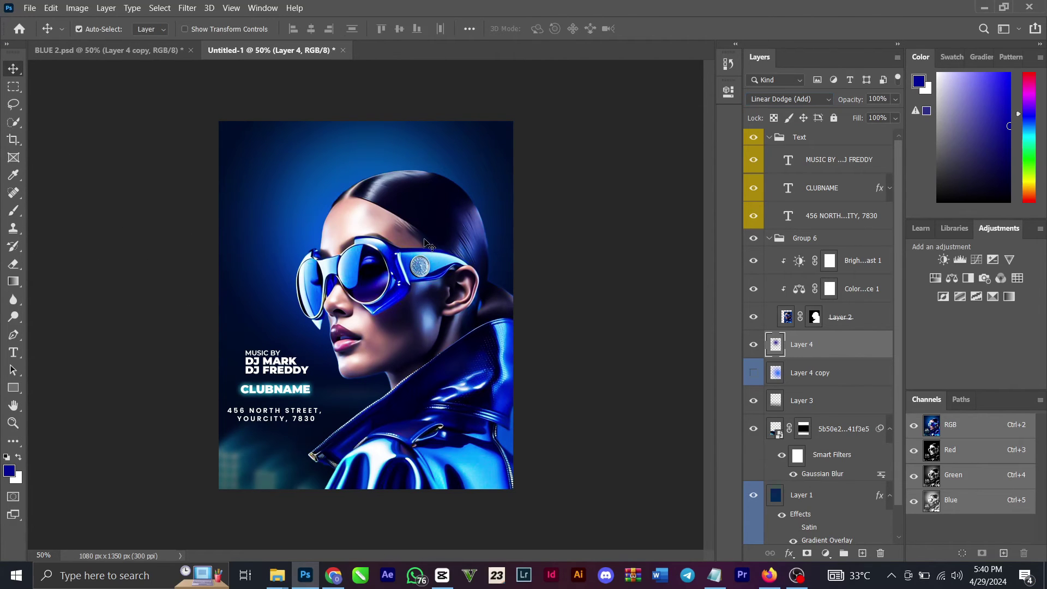
left_click_drag(348, 172, 382, 176)
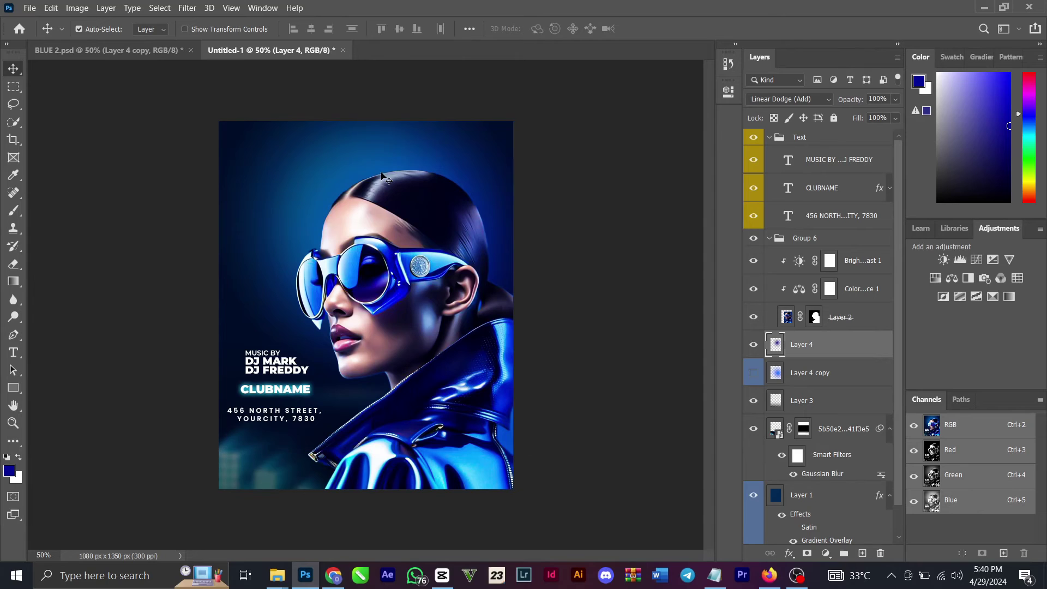
left_click(566, 269, "alt")
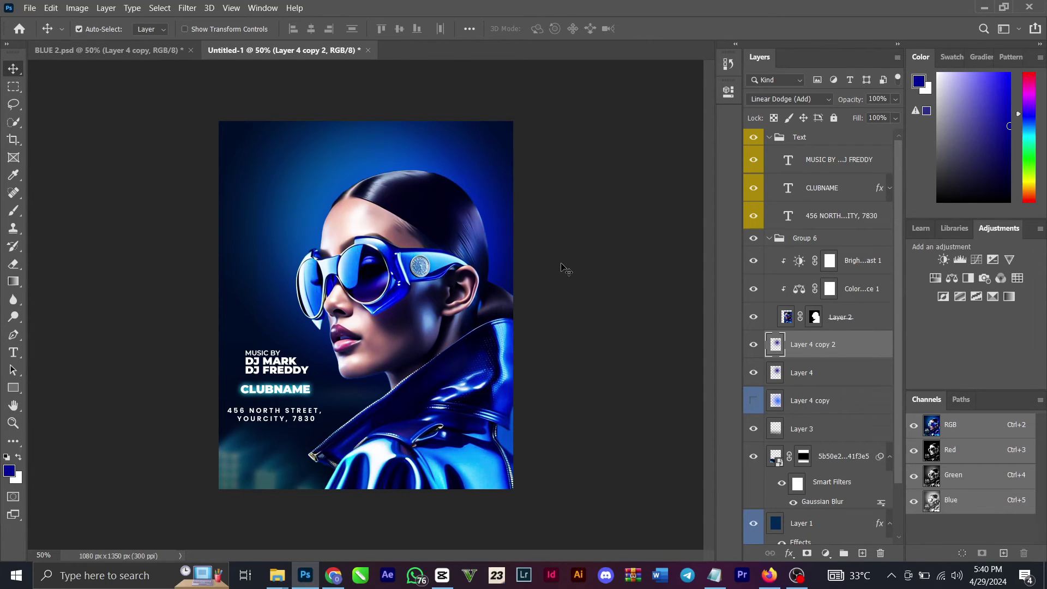
key("ctrl+t")
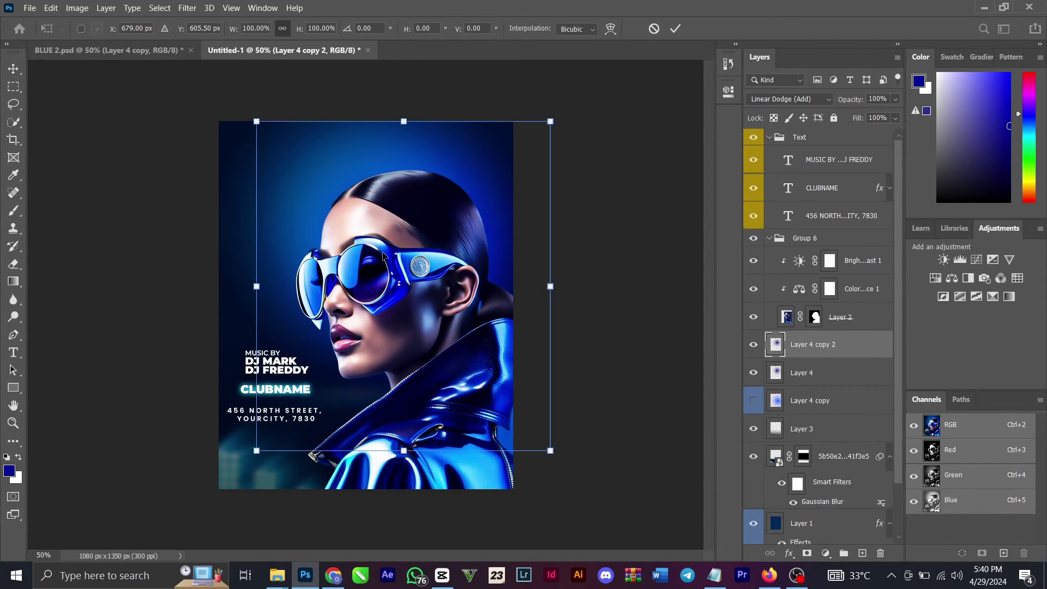
left_click_drag(255, 288, 192, 285)
left_click_drag(559, 281, 608, 280)
left_click(675, 28)
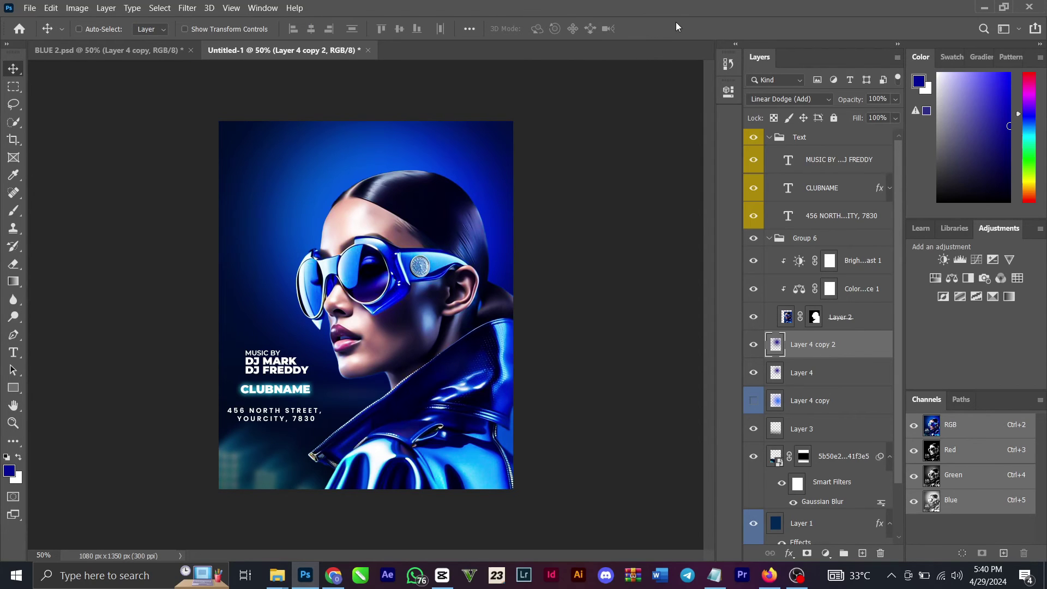
key("ctrl+z")
key("ctrl+z")
key("ctrl+z")
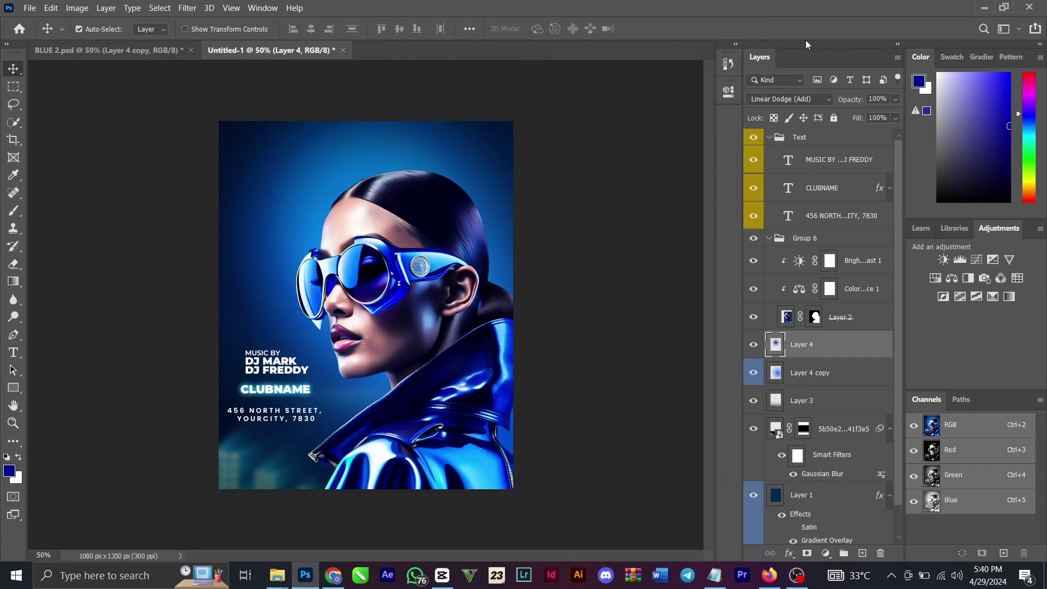
In BLUE 2.psd, read PRESENTS' character settings (Montserrat SemiBold, 3 pt, tracking 1820), then select the SEXY title
left_click(79, 51)
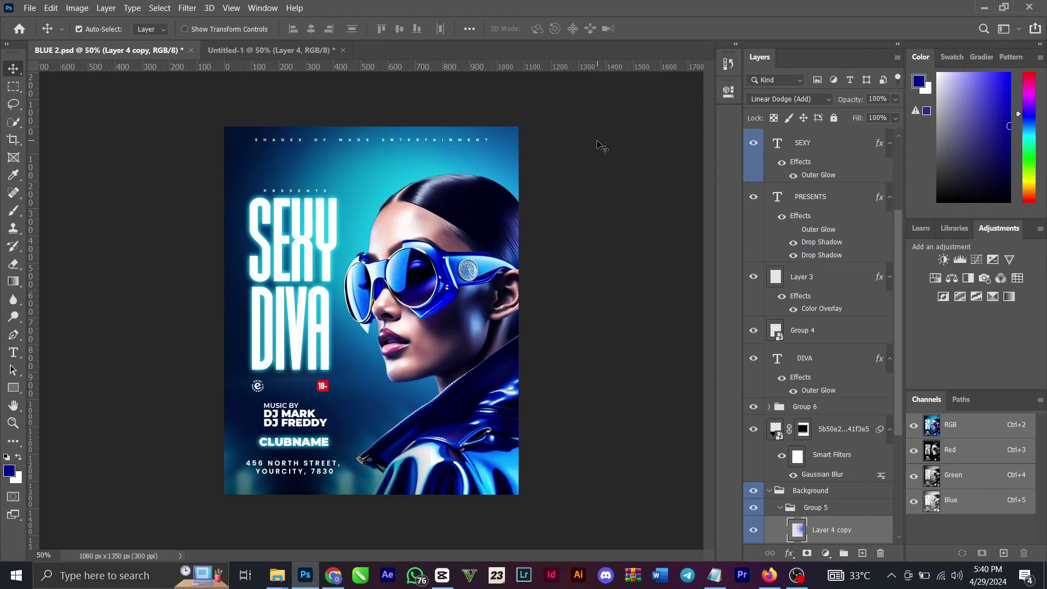
left_click(598, 144)
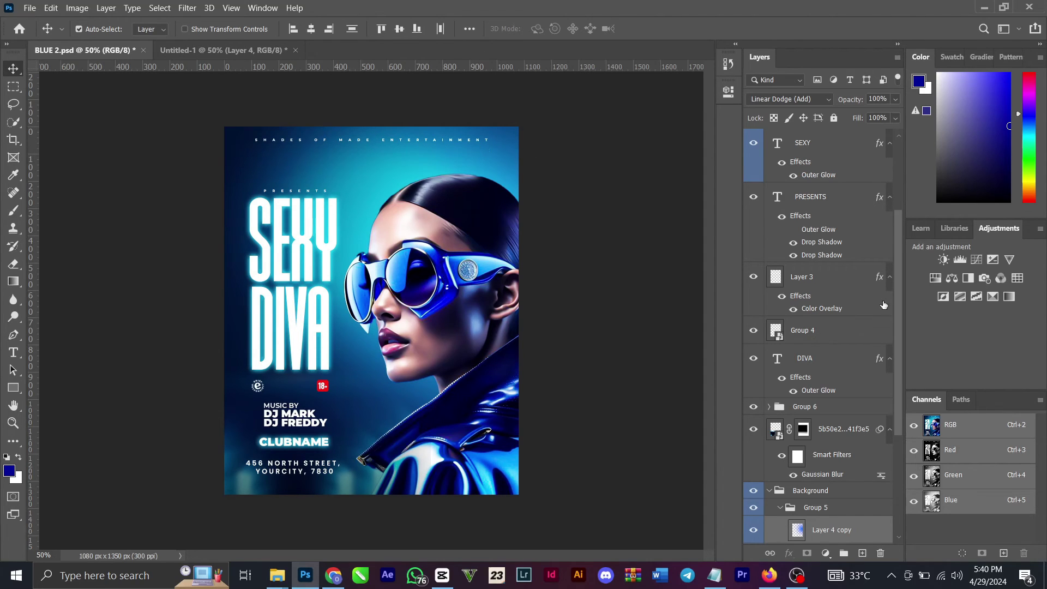
scroll(840, 245, "up", 3)
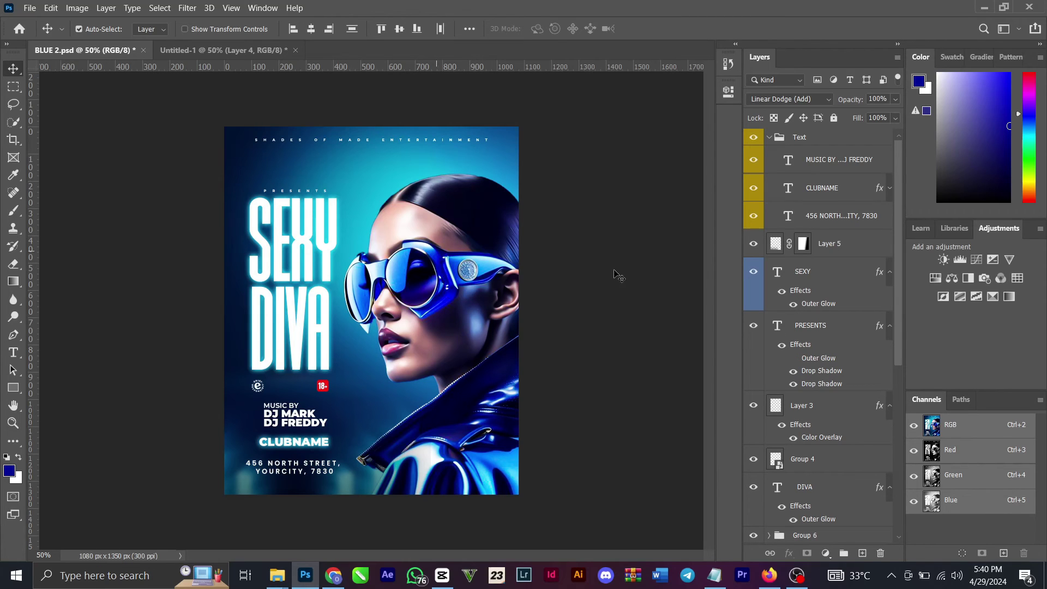
double_click(778, 325)
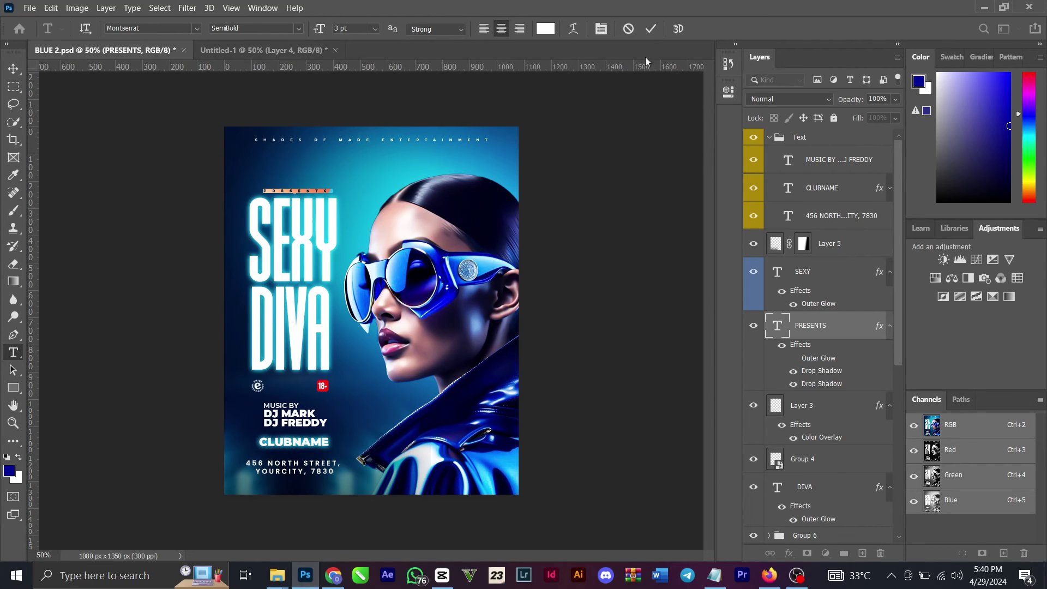
left_click(729, 92)
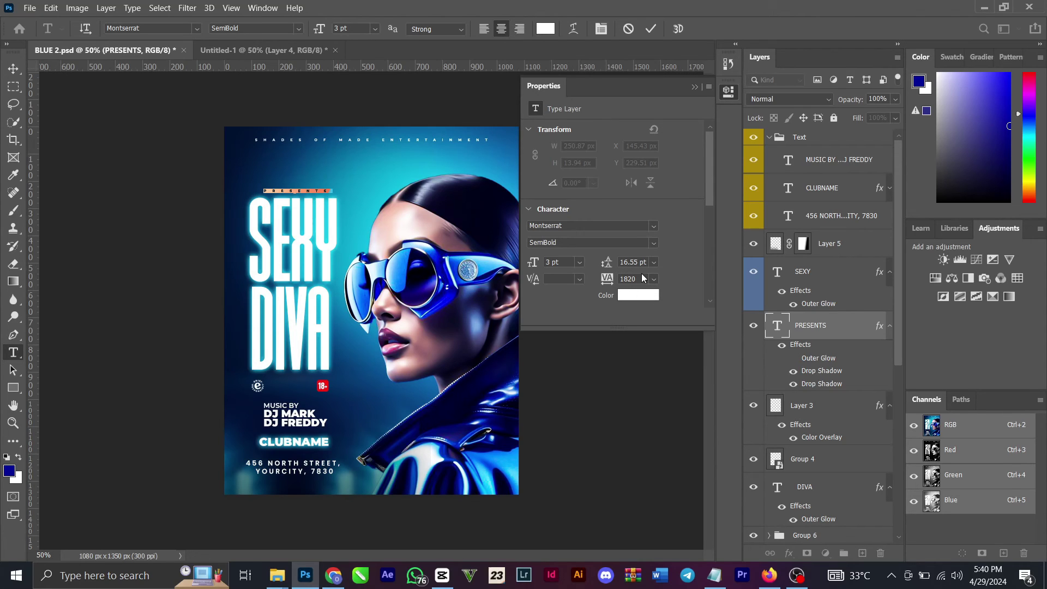
left_click(695, 87)
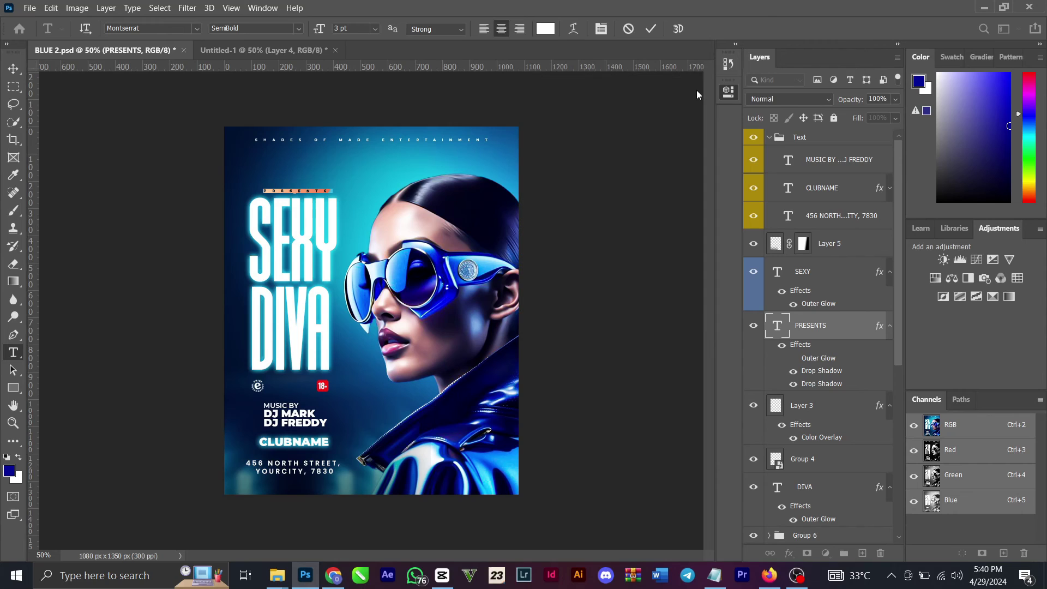
left_click(652, 28)
key("v")
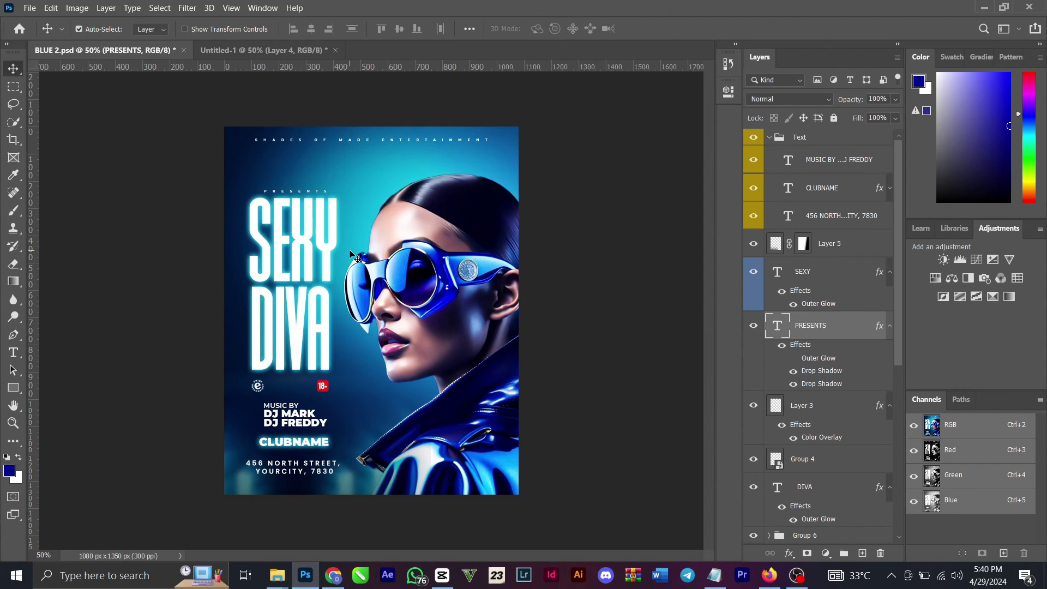
left_click(321, 244)
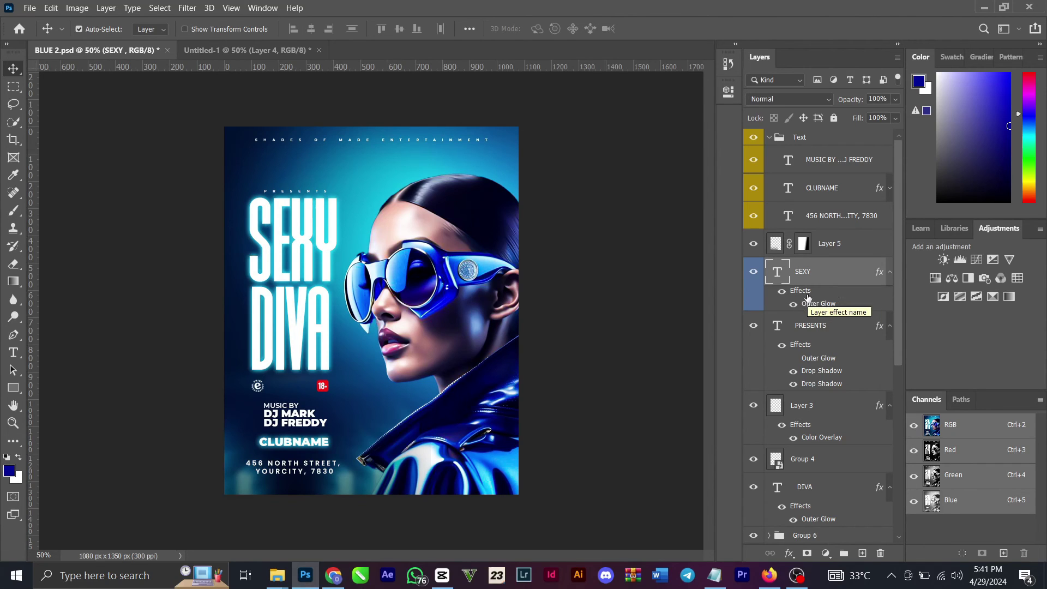
Check SEXY's Typo-Longest Demo Bold font and set its Outer Glow colour to 6898a4
double_click(782, 273)
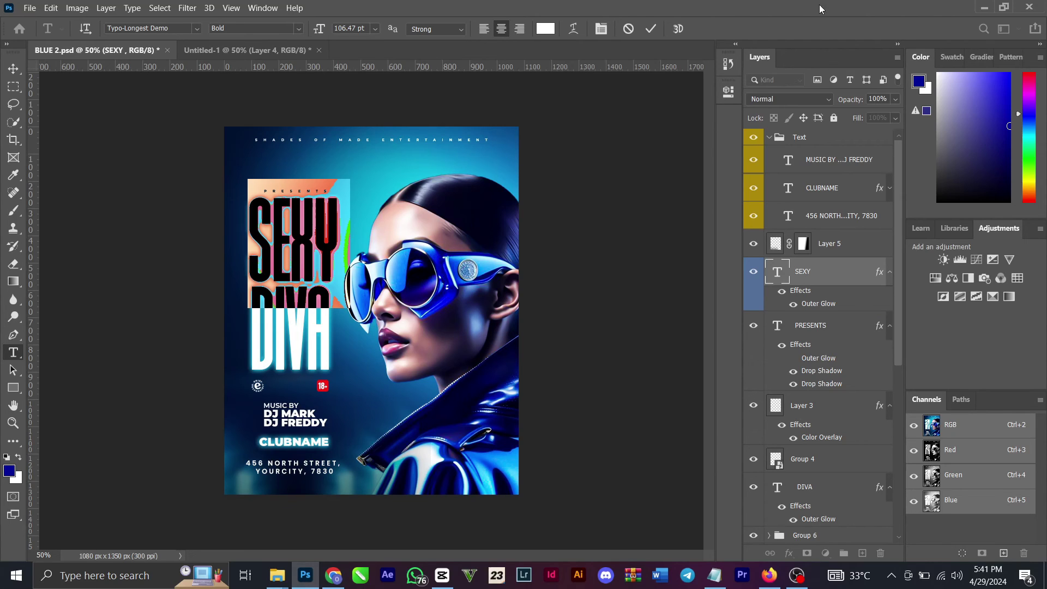
left_click(651, 28)
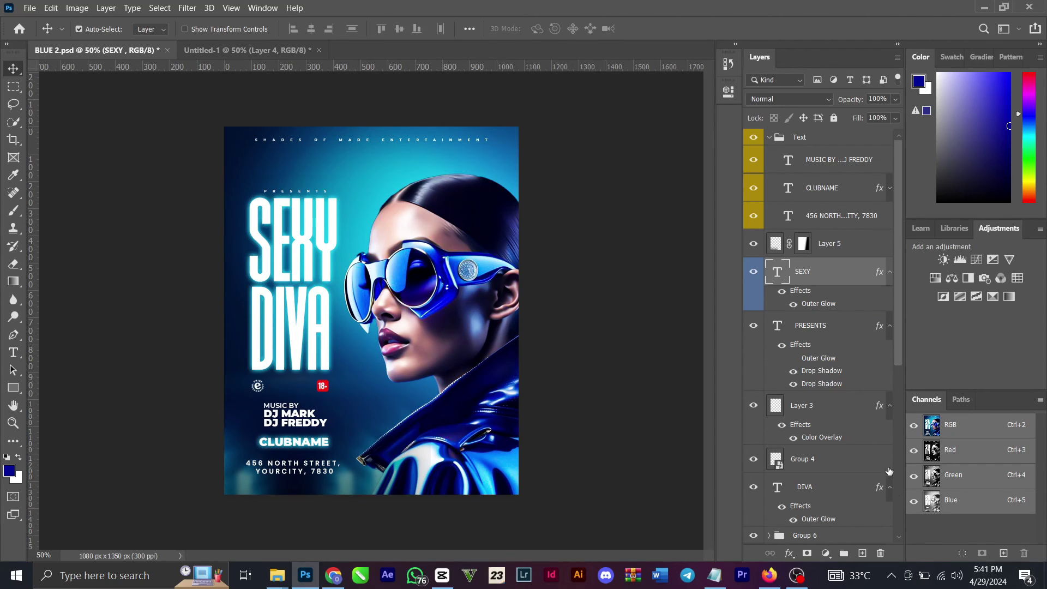
double_click(811, 306)
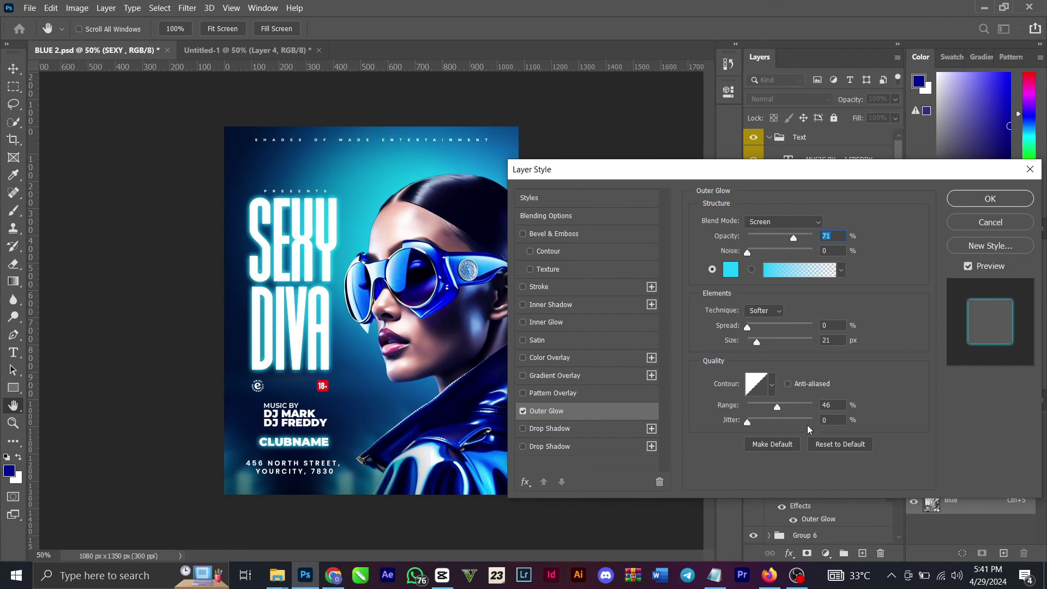
left_click(731, 270)
left_click(734, 273)
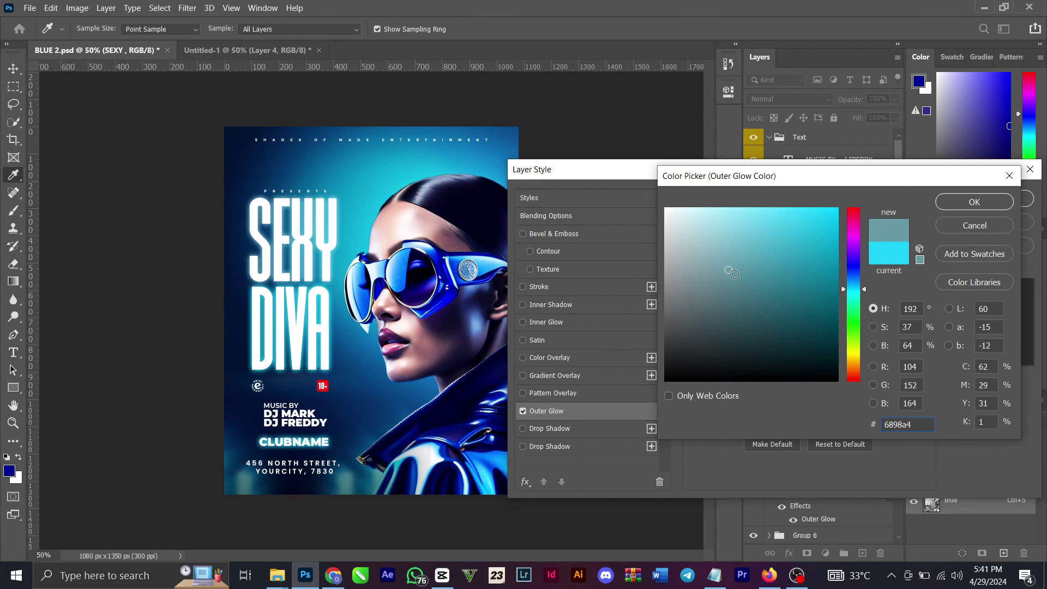
left_click(989, 200)
left_click(989, 204)
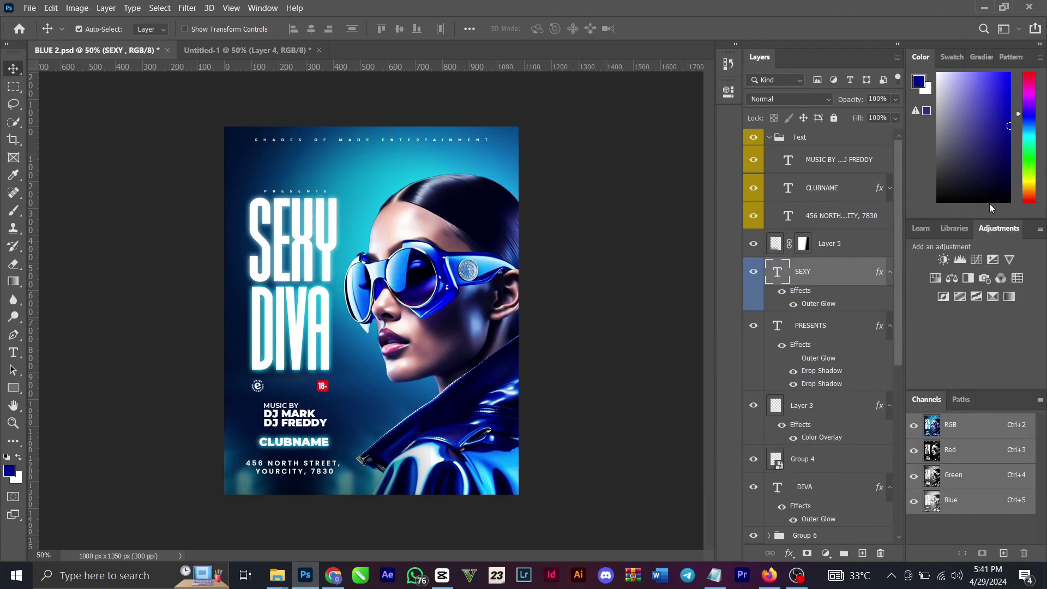